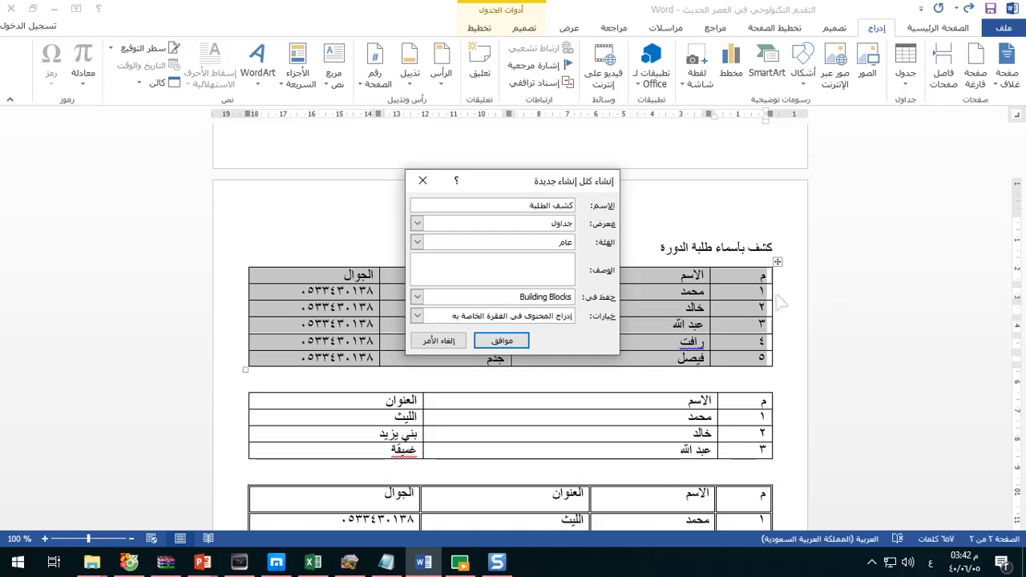
Save the selected table as the building block كشف الطلبة in the جداول gallery, category عام.
left_click(520, 343)
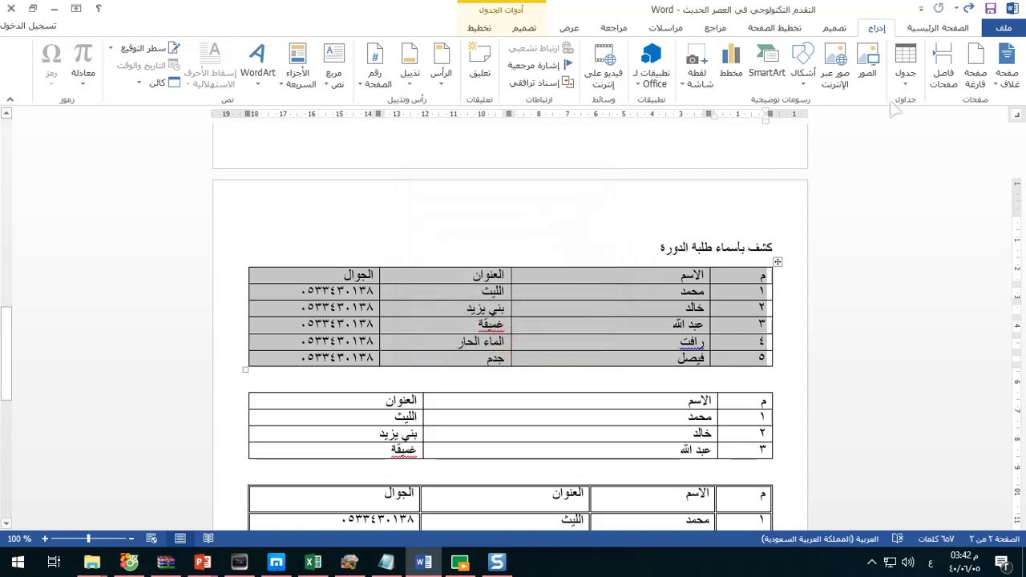
Add a page break at the end of the document and insert the quick table كشف الطلبة on the new page.
scroll(607, 347, "down", 8)
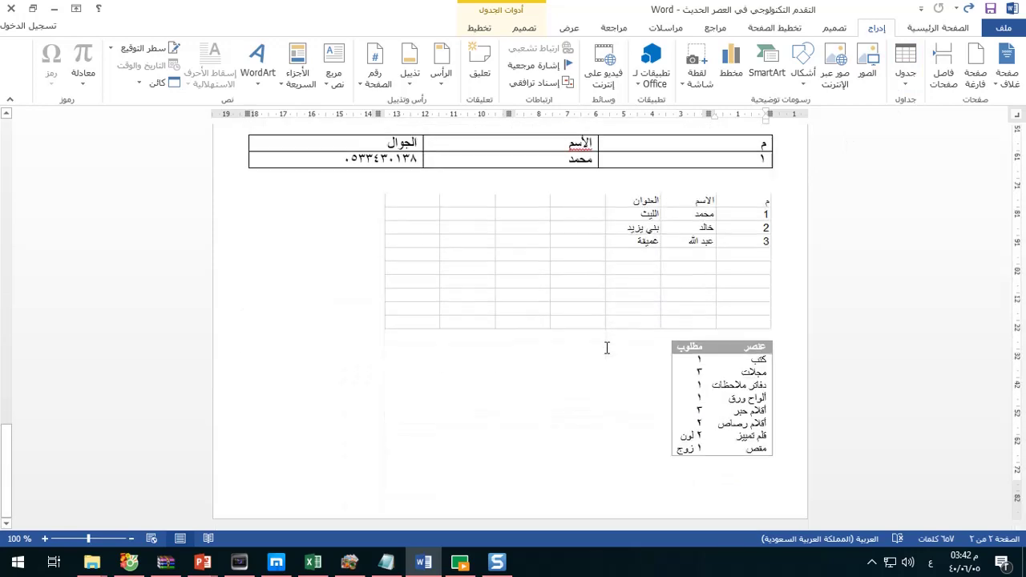
key("ctrl+Return")
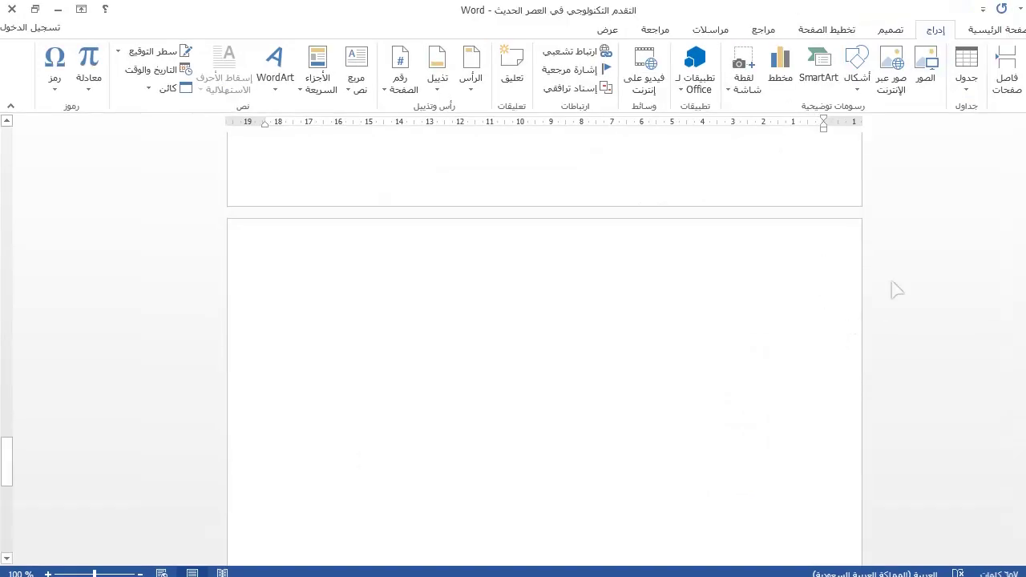
left_click(966, 76)
mouse_move(918, 337)
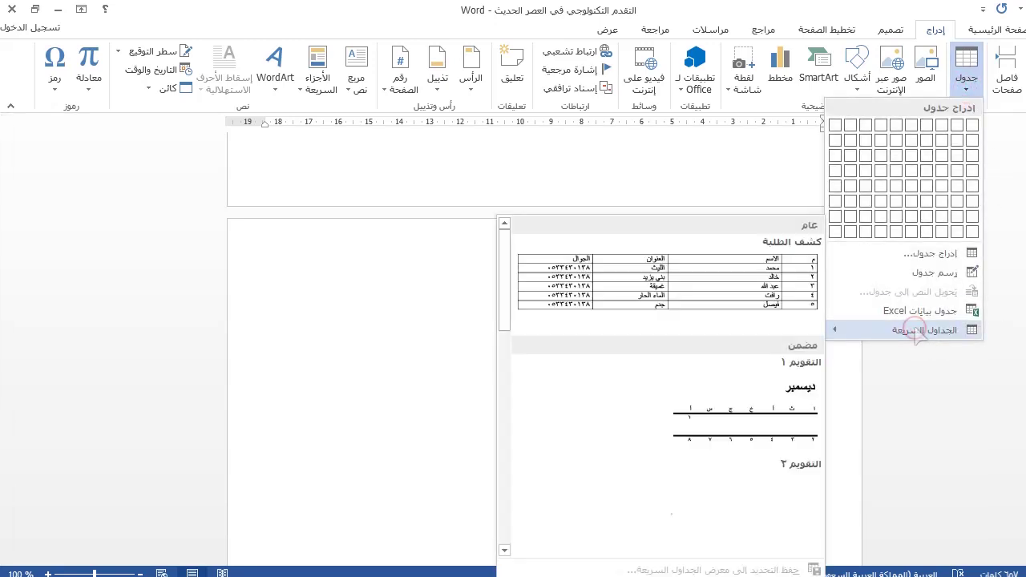
left_click(728, 300)
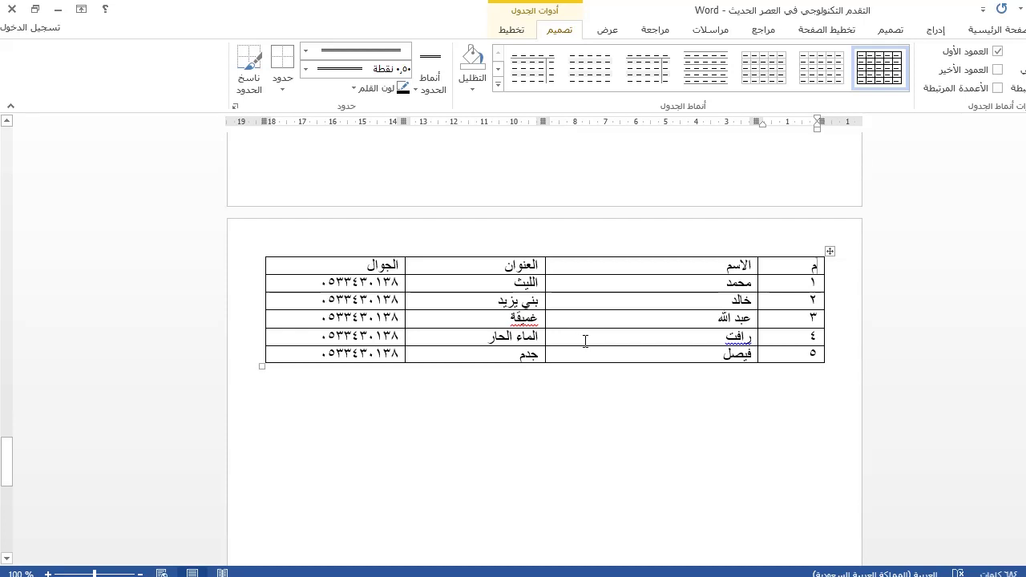
scroll(605, 388, "up", 1)
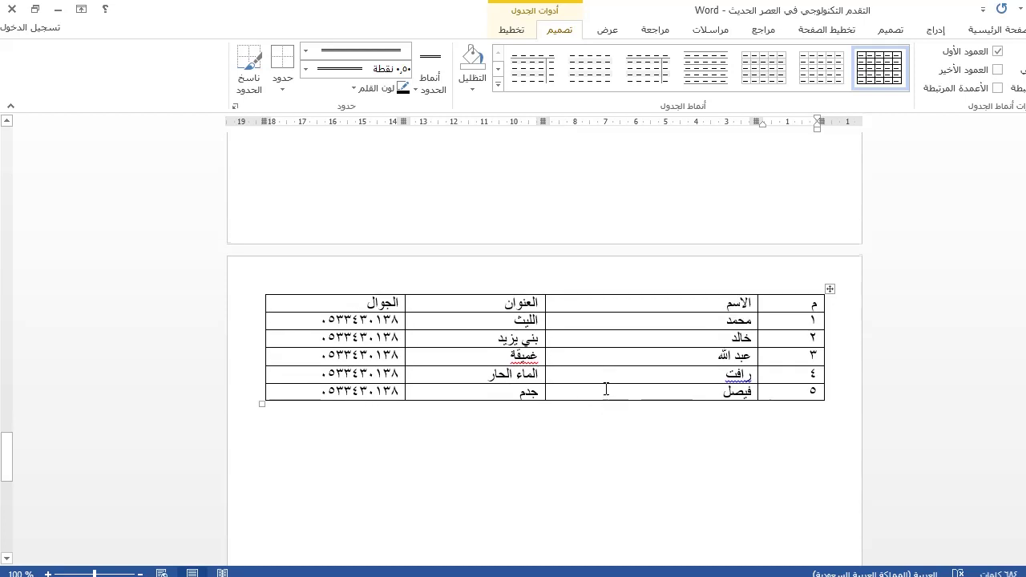
left_click(934, 30)
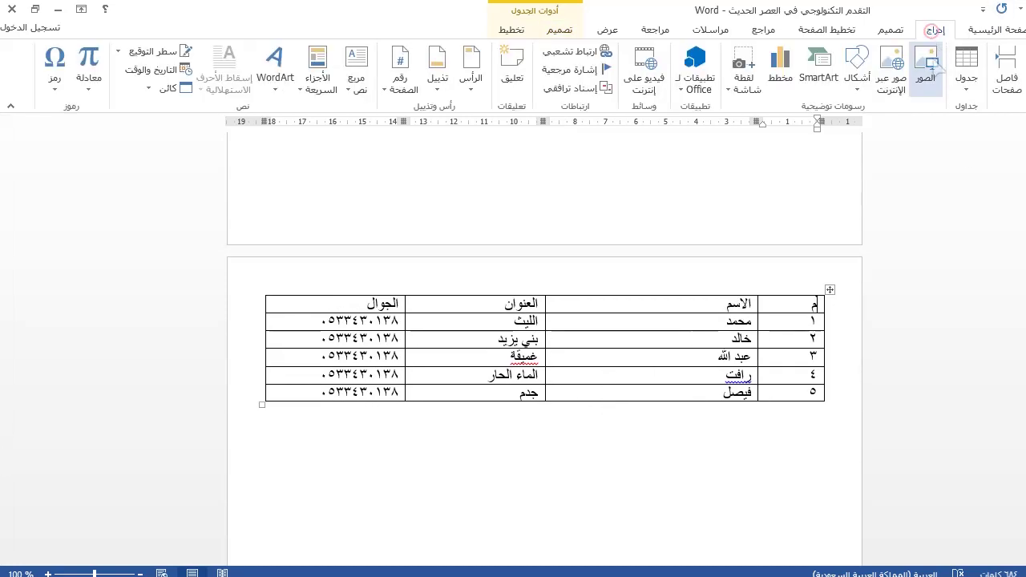
left_click(967, 80)
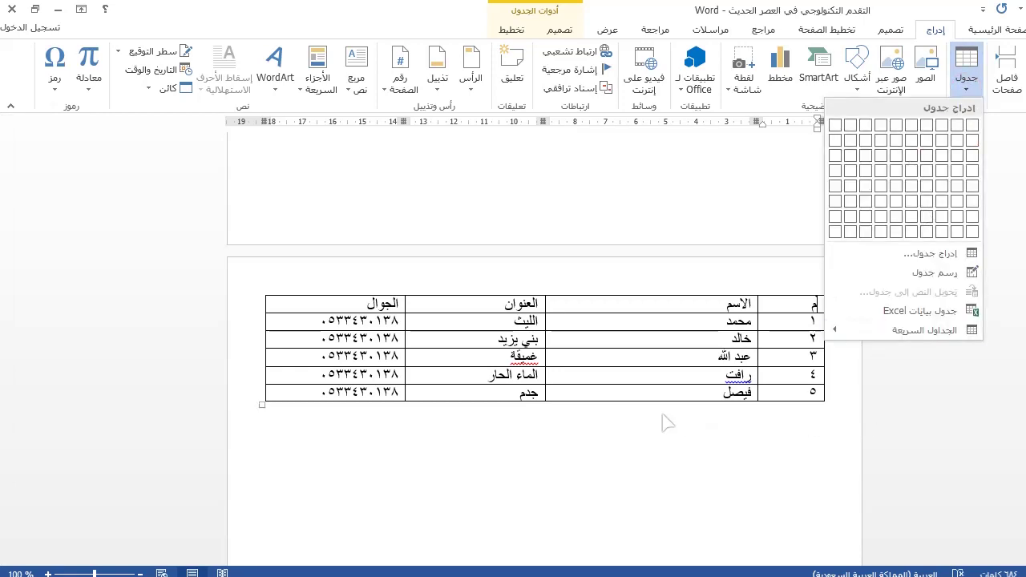
left_click(703, 359)
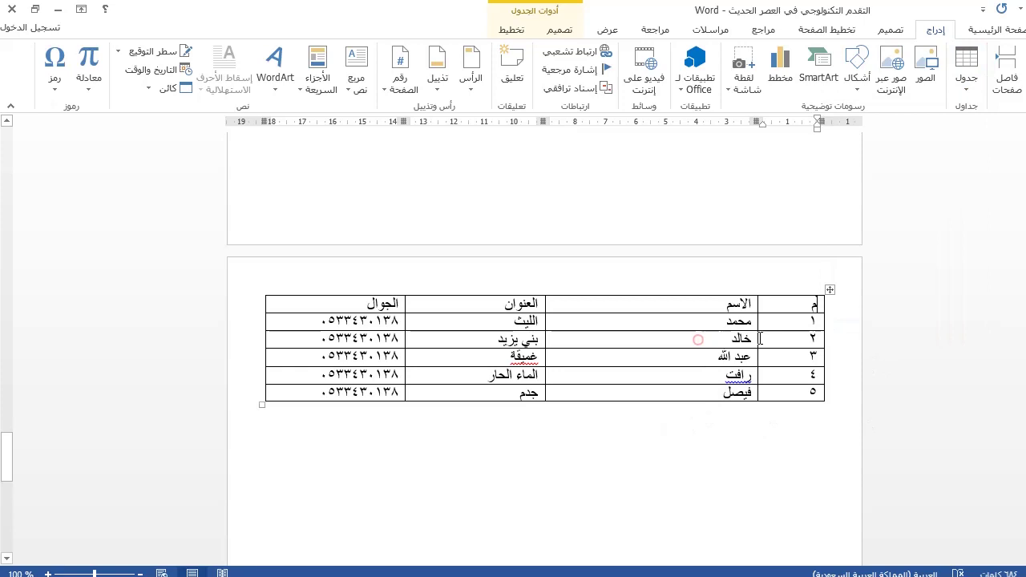
Apply the blue grid table style with a solid header row, solid first column and banded rows to the newly inserted table.
left_click(833, 290)
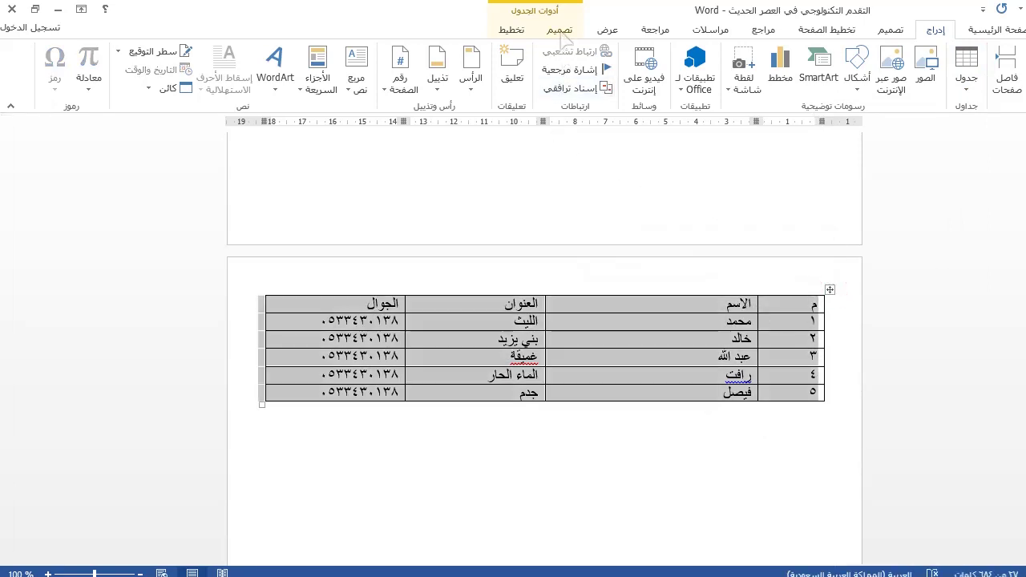
left_click(561, 32)
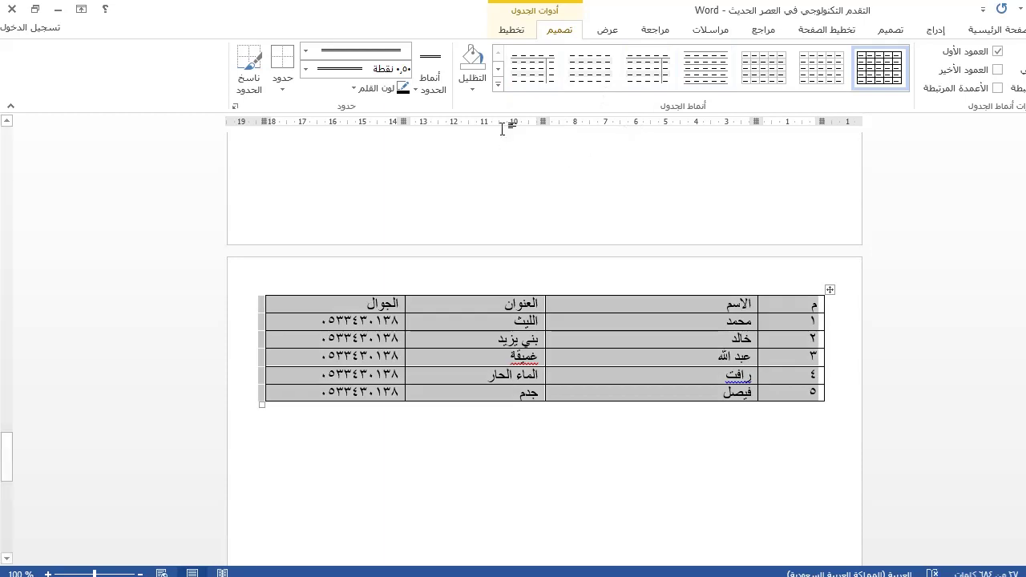
left_click(498, 84)
left_click(498, 152)
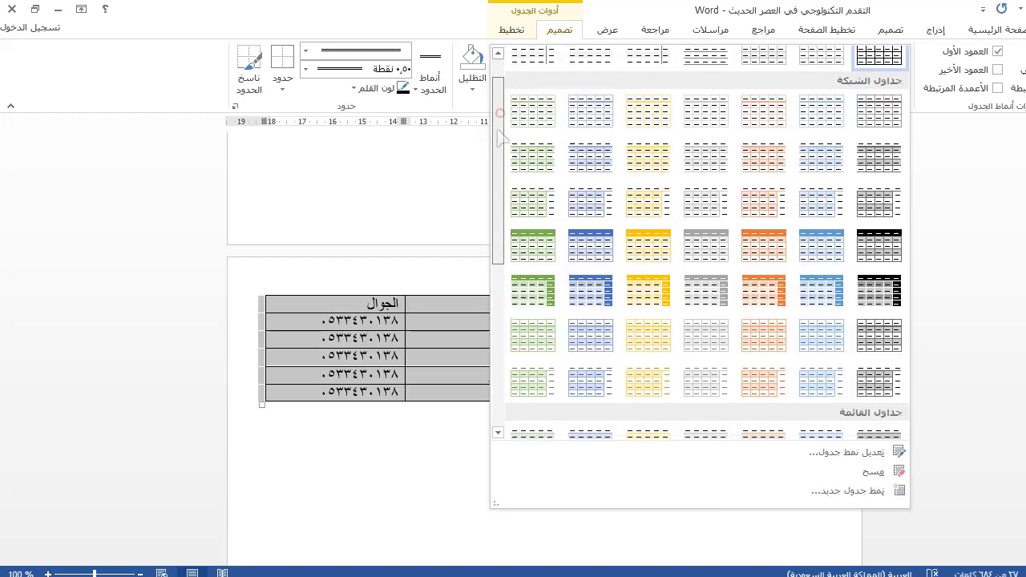
left_click_drag(500, 156, 497, 292)
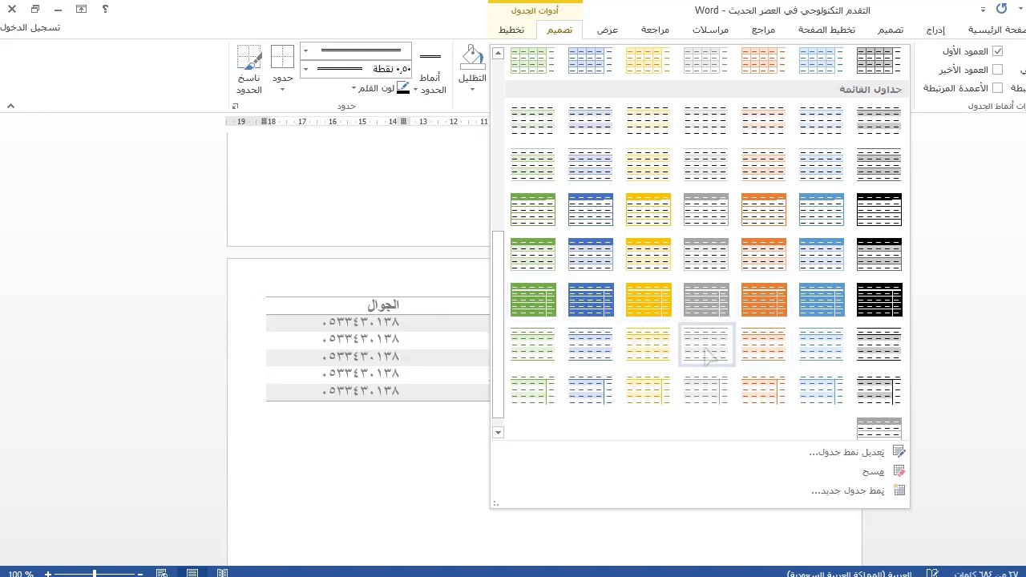
scroll(721, 264, "up", 3)
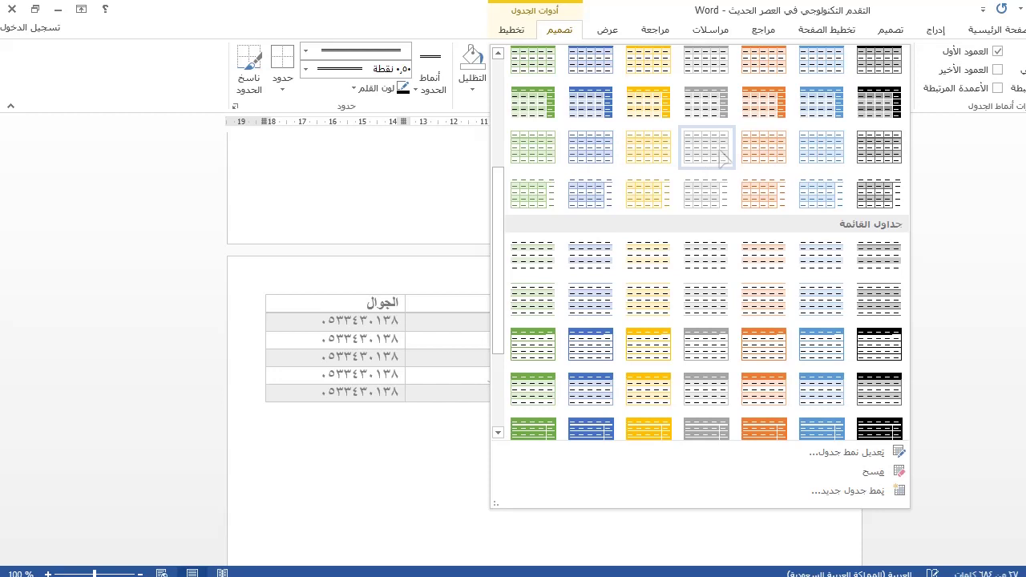
left_click(597, 104)
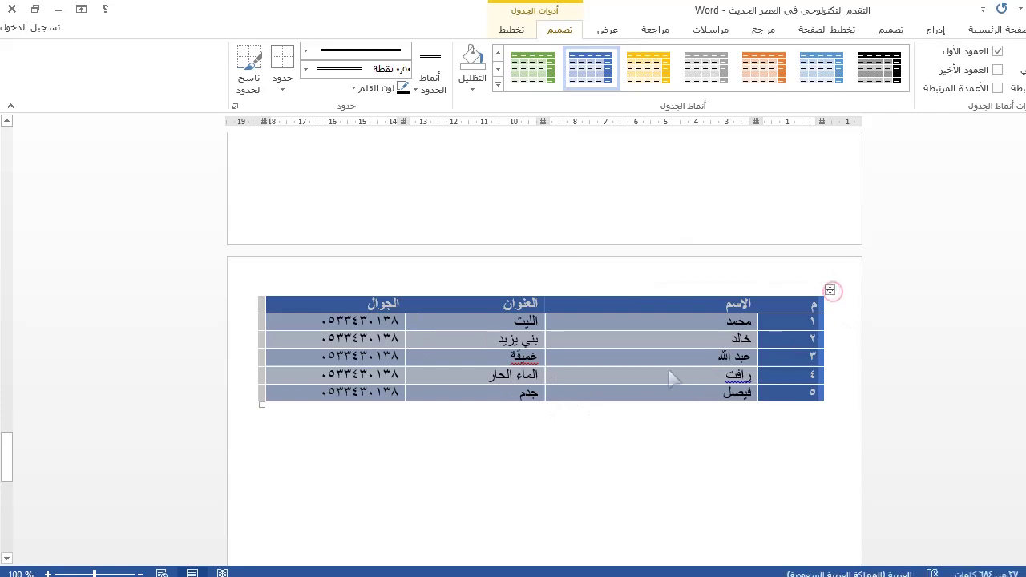
left_click(668, 371)
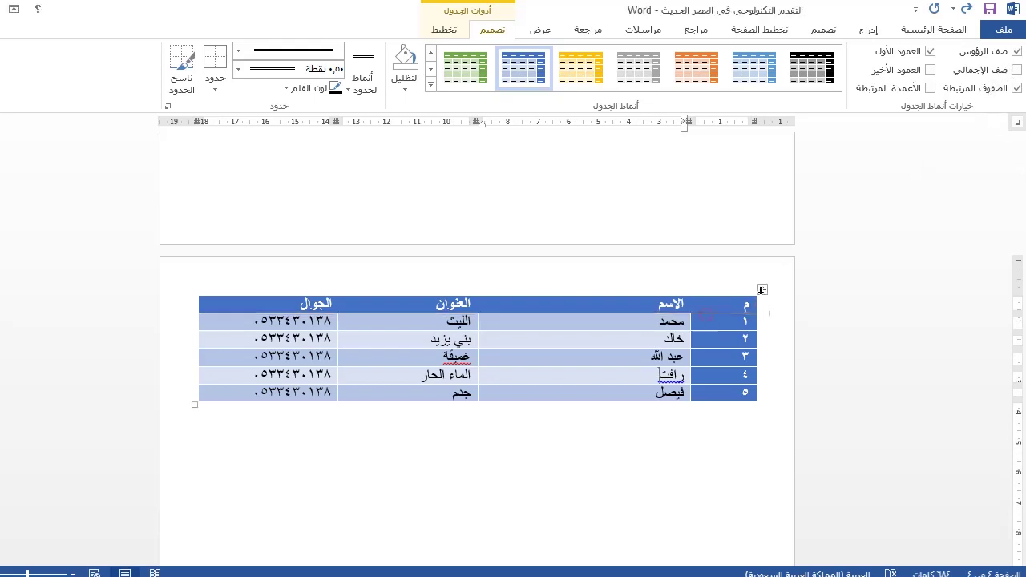
Select the whole blue table, then try its header row and first column style options by switching each off and back on.
left_click(762, 289)
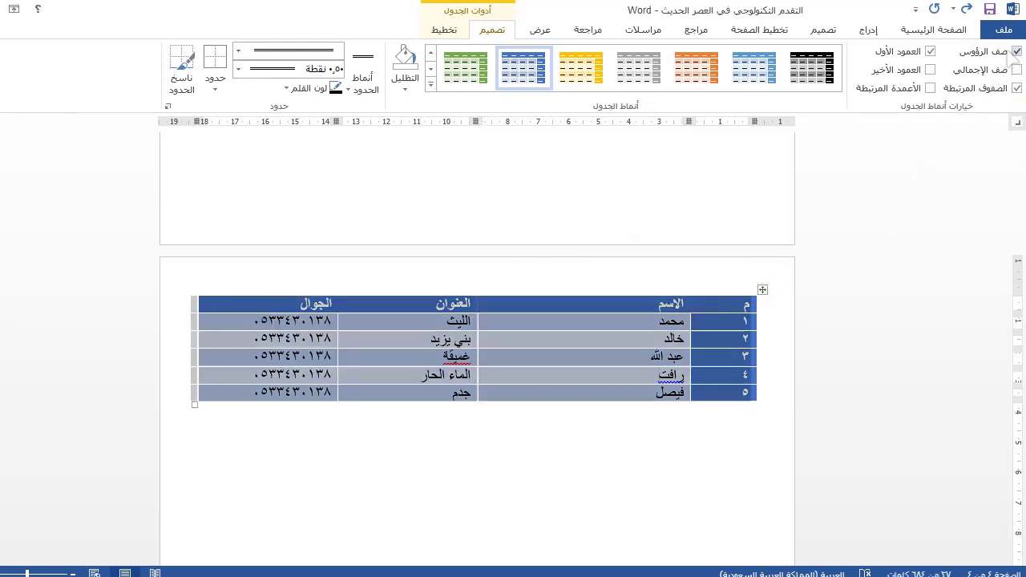
left_click(1016, 50)
left_click(1017, 51)
left_click(930, 51)
left_click(931, 51)
Try the total row and last column style options on the blue table, leaving both switched off.
left_click(992, 70)
left_click(994, 71)
left_click(994, 70)
left_click(993, 71)
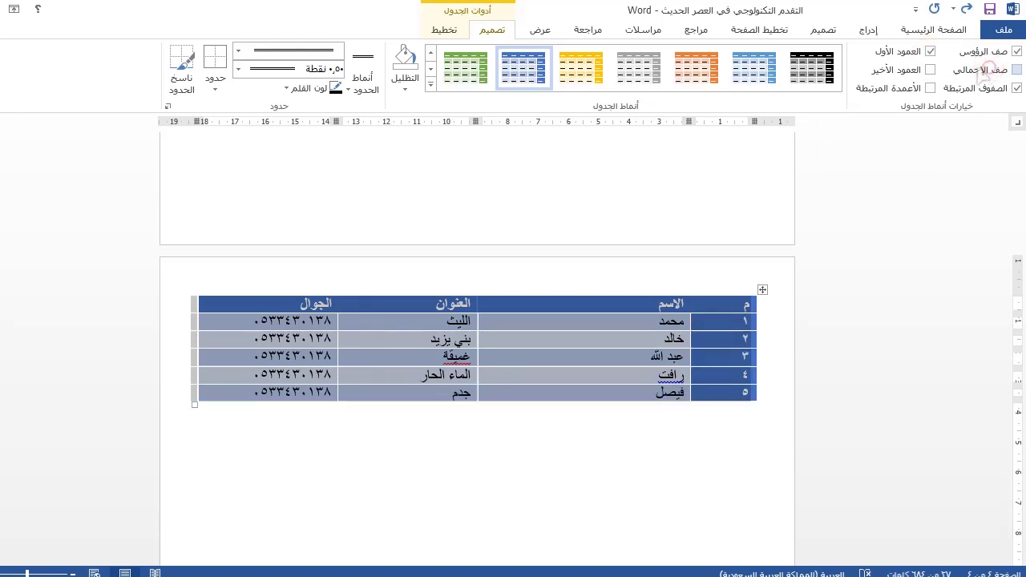
left_click(930, 70)
left_click(930, 70)
left_click(929, 69)
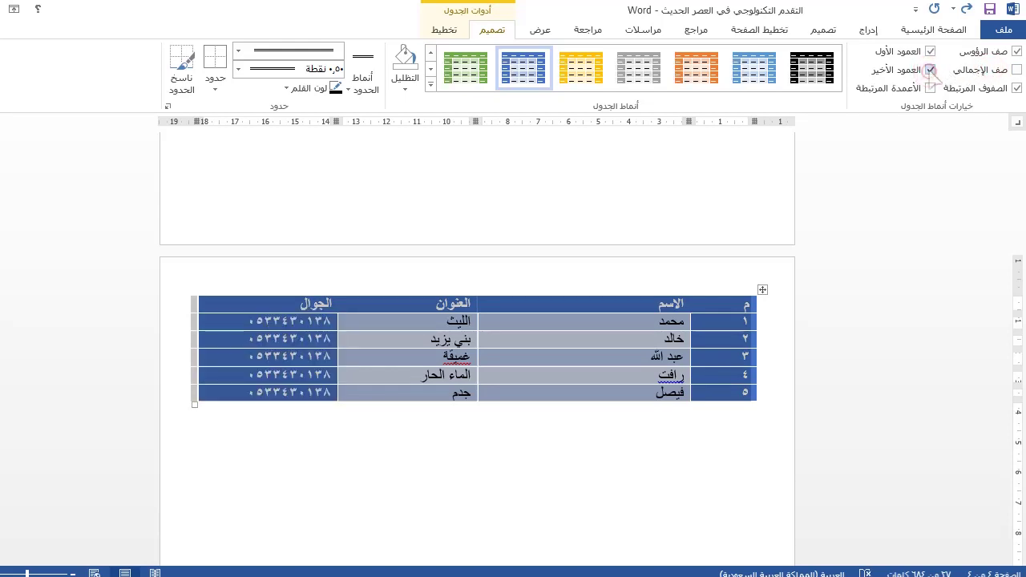
left_click(929, 70)
Try the banded rows and banded columns options on the blue table, restoring each to its original setting.
left_click(1016, 88)
left_click(1016, 89)
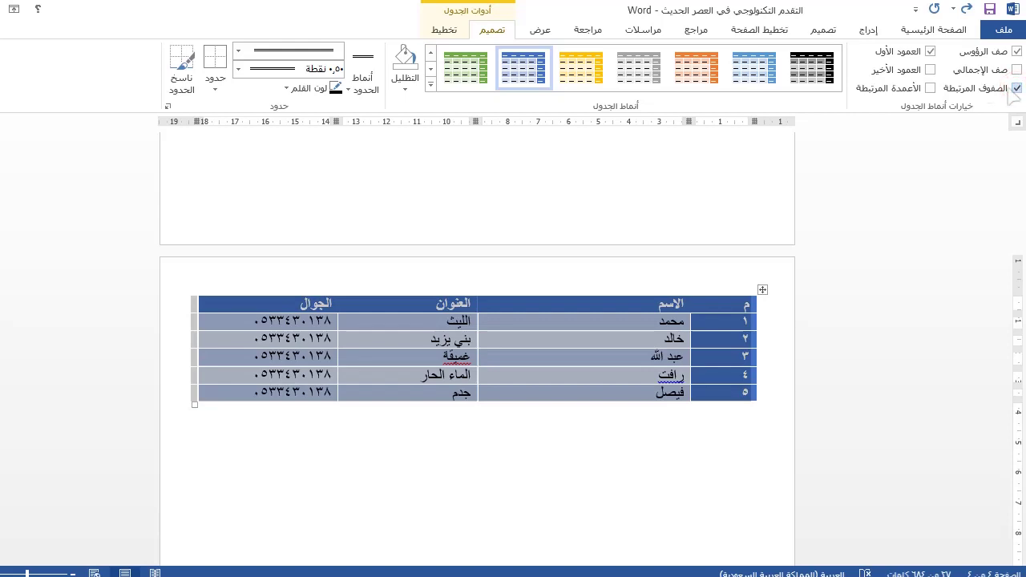
left_click(929, 88)
left_click(930, 88)
Remove the blank page between the items list table and the blue table.
scroll(761, 294, "up", 5)
scroll(762, 293, "down", 5)
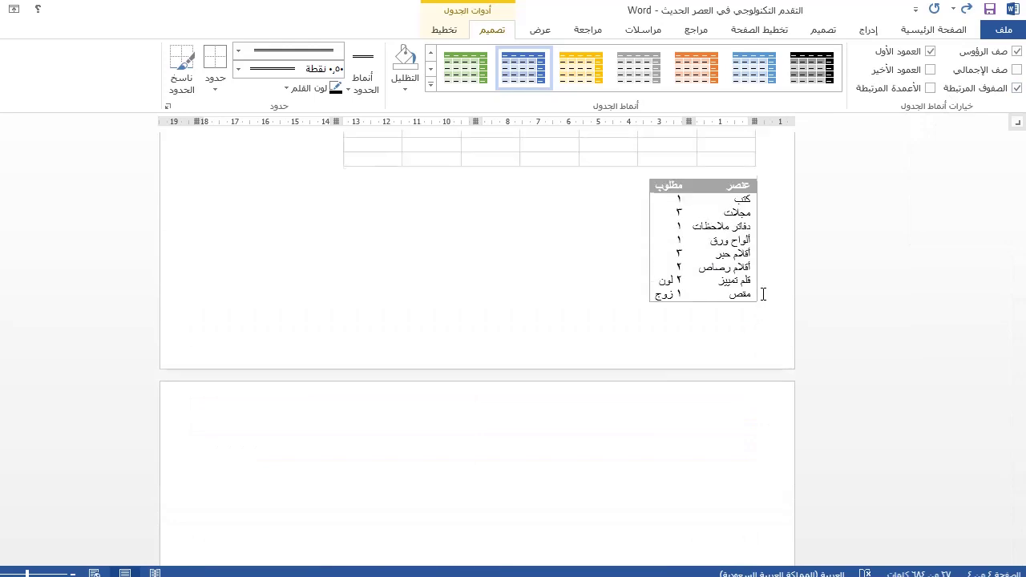
right_click(725, 428)
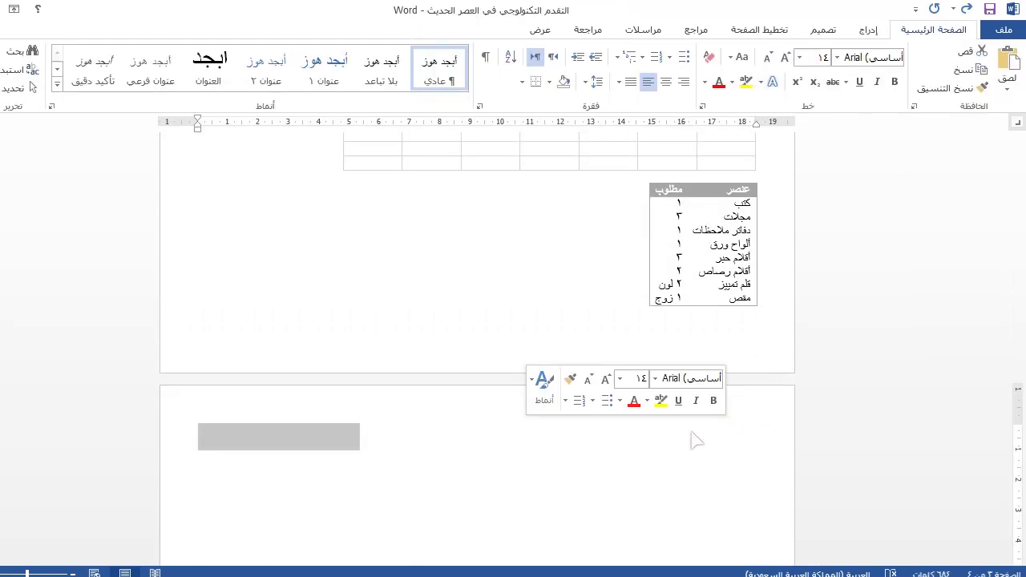
scroll(670, 419, "up", 5)
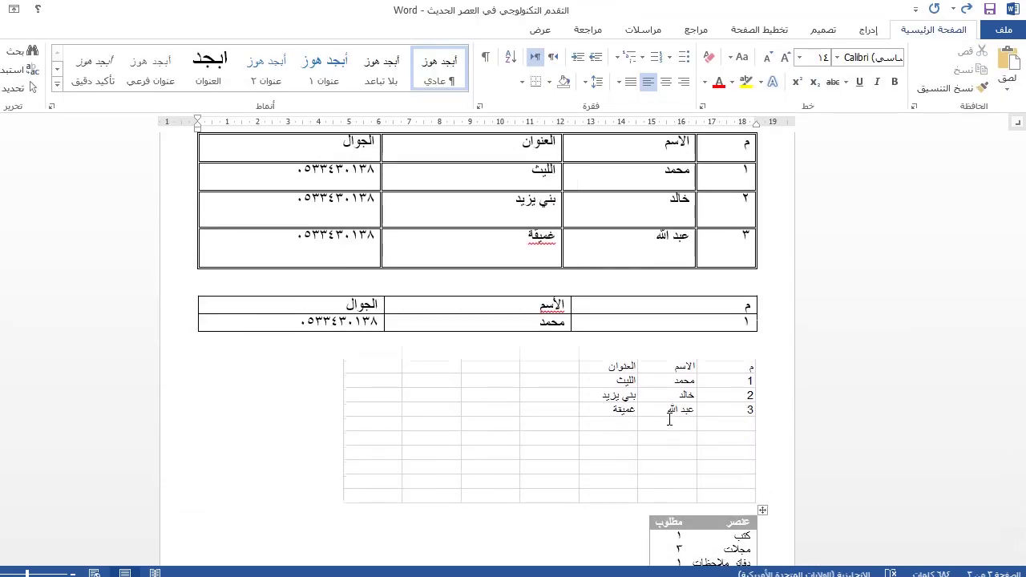
left_click_drag(691, 323, 377, 340)
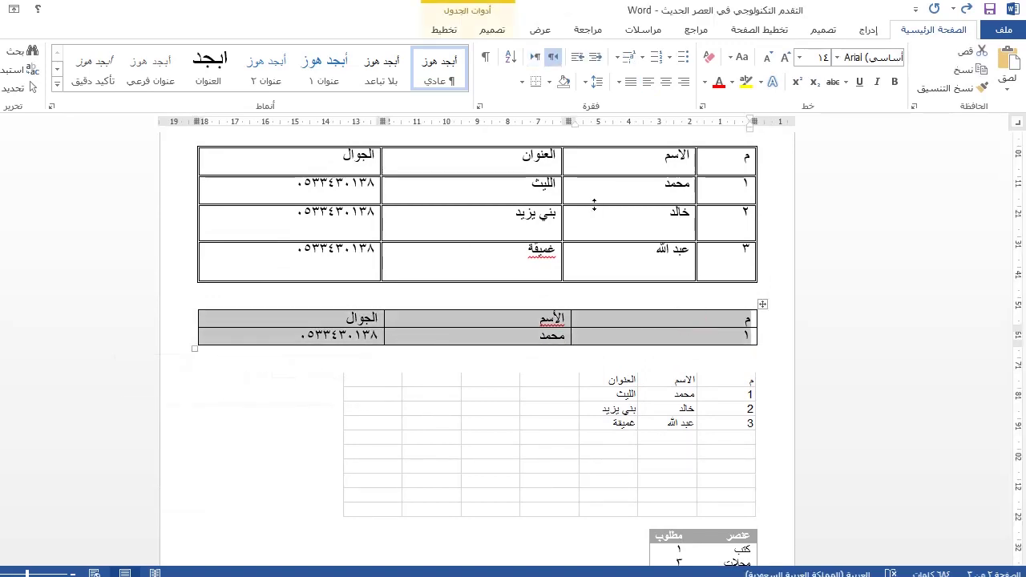
left_click(492, 31)
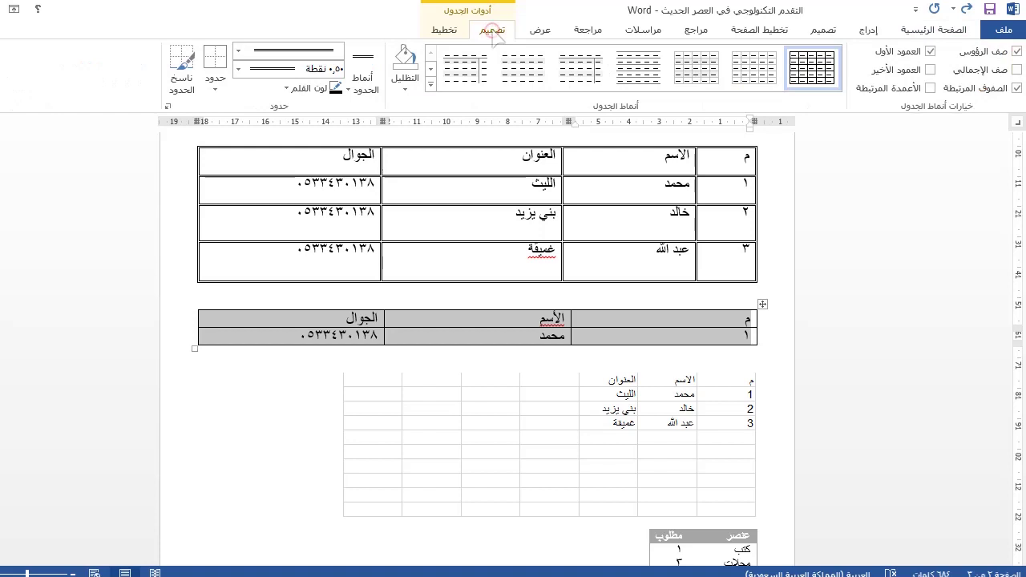
left_click(431, 85)
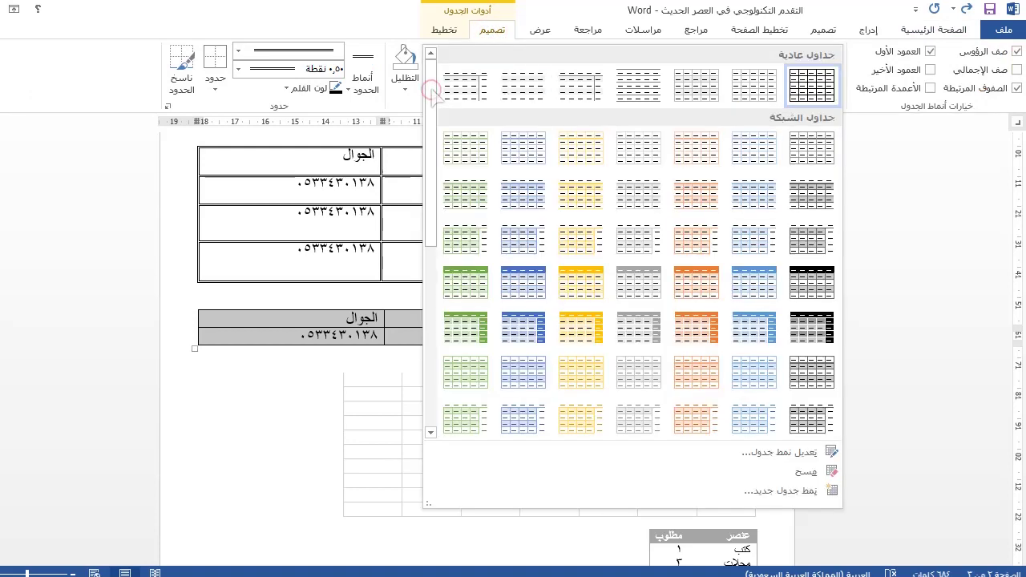
left_click(493, 40)
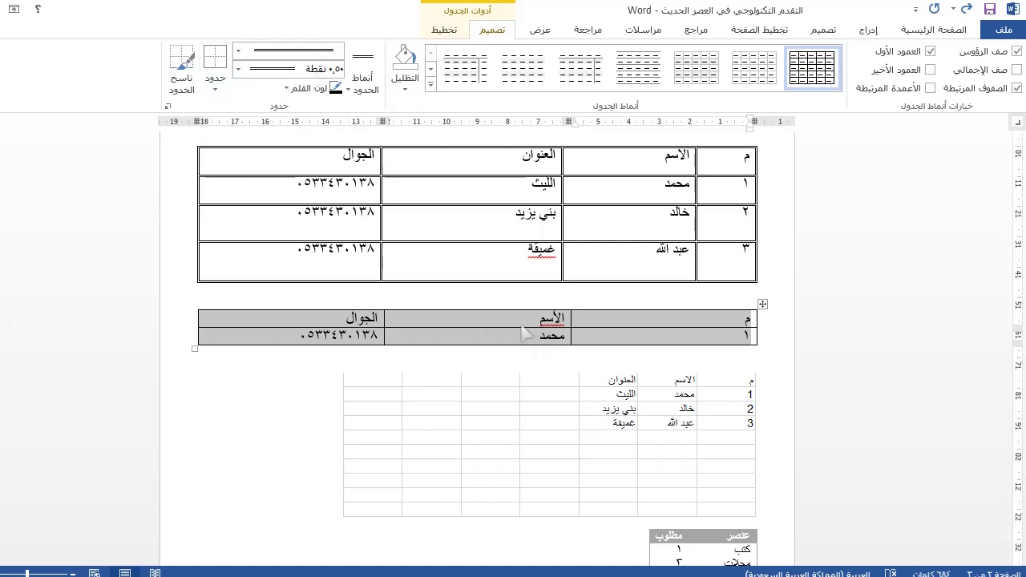
Shade the م column of the small two-row table with the standard orange colour.
scroll(523, 329, "up", 1)
left_click(594, 362)
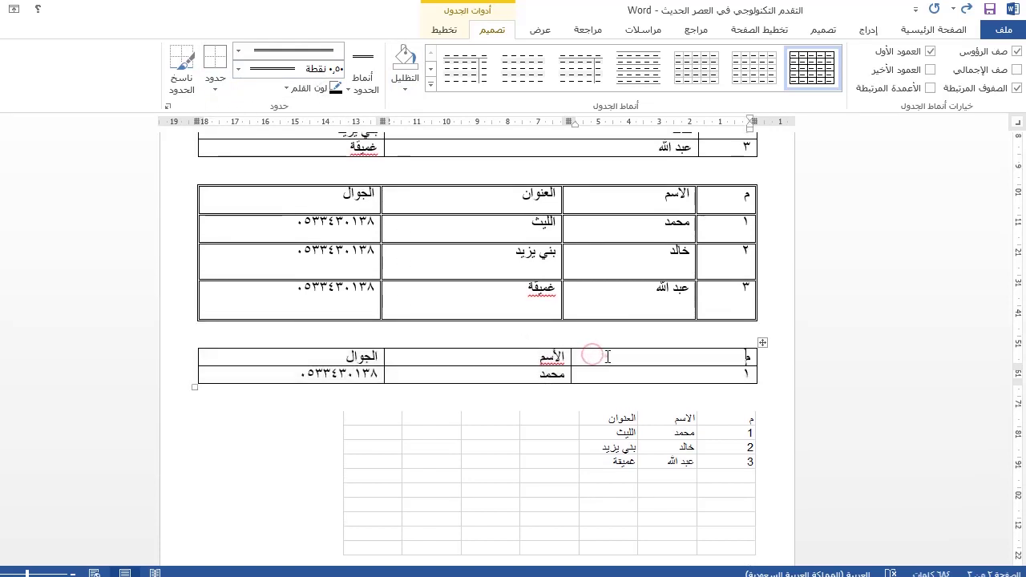
key("shift+Down")
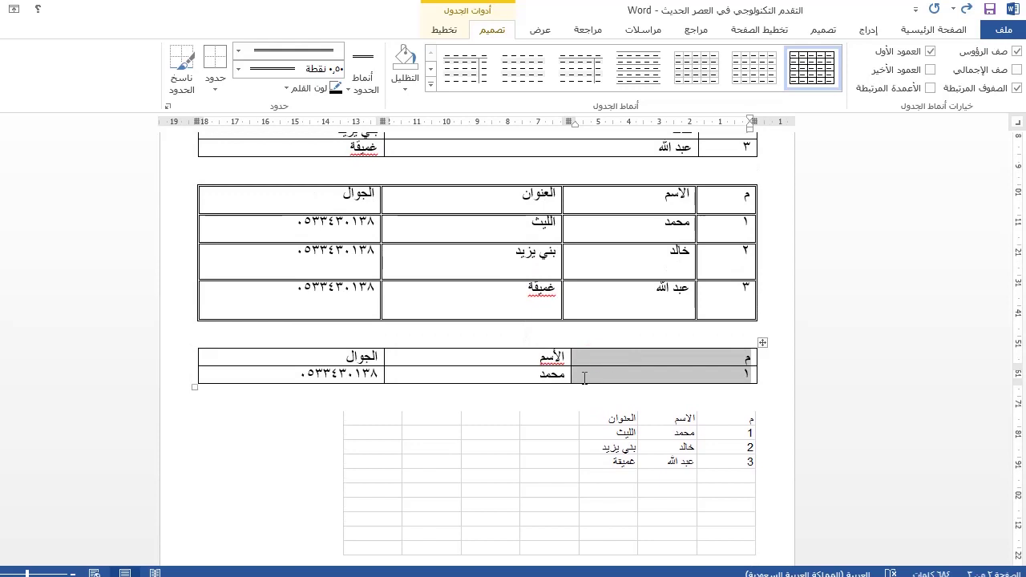
left_click(406, 90)
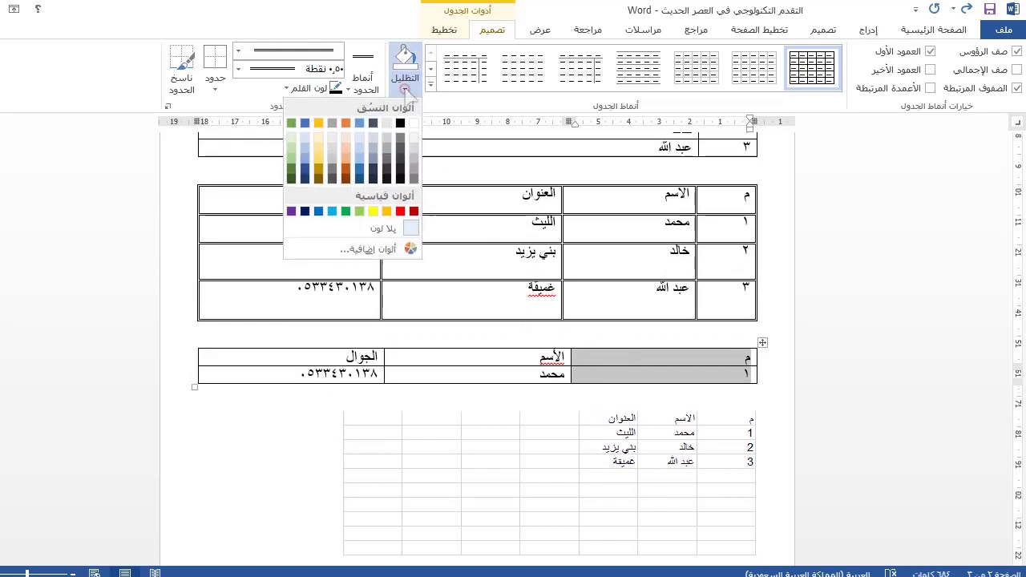
left_click(387, 211)
Shade the small table's other two header cells red and the two cells below them light green.
left_click_drag(458, 358, 348, 352)
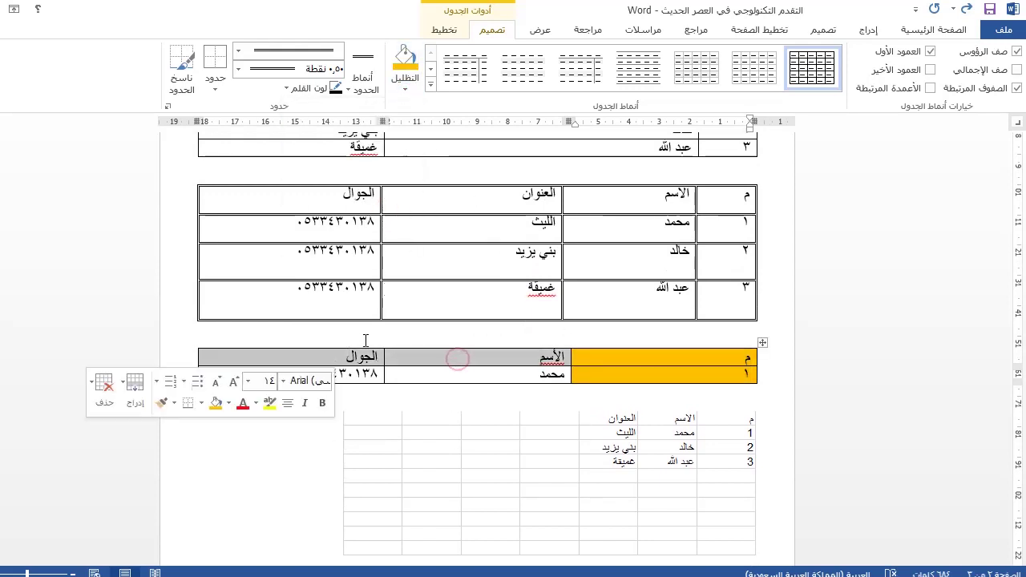
left_click(406, 87)
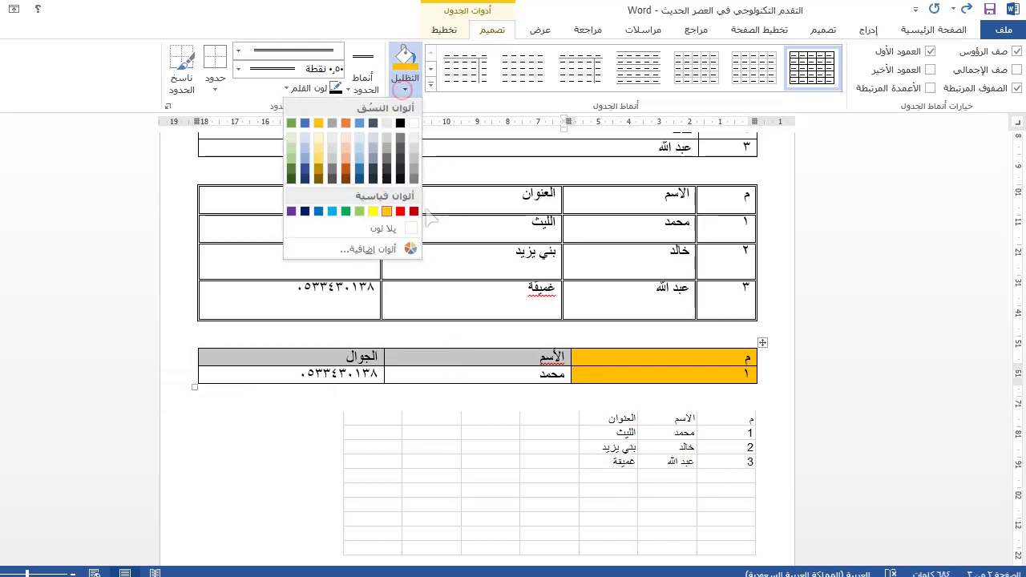
left_click(400, 211)
left_click_drag(431, 375, 320, 376)
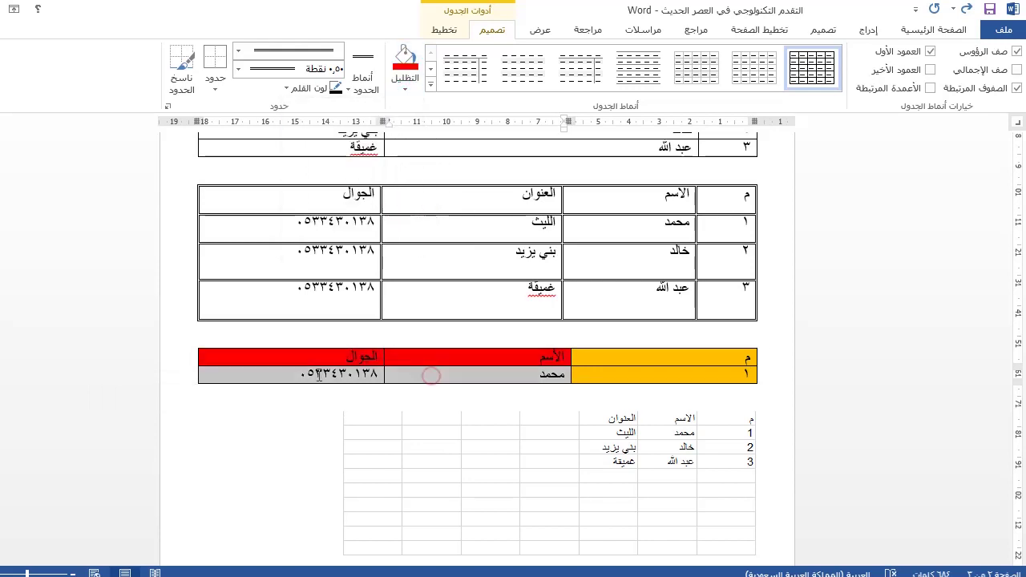
left_click(406, 87)
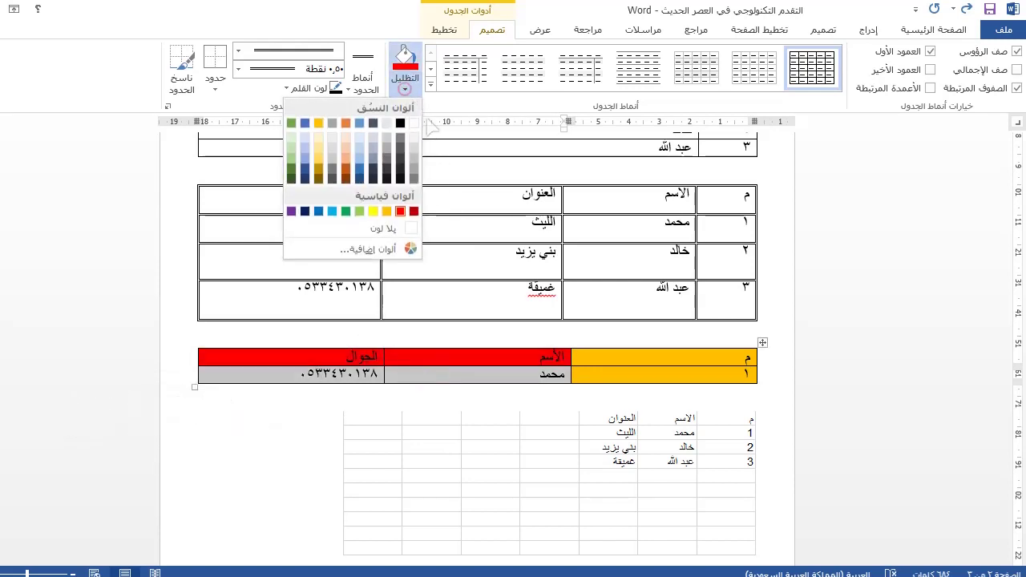
left_click(359, 210)
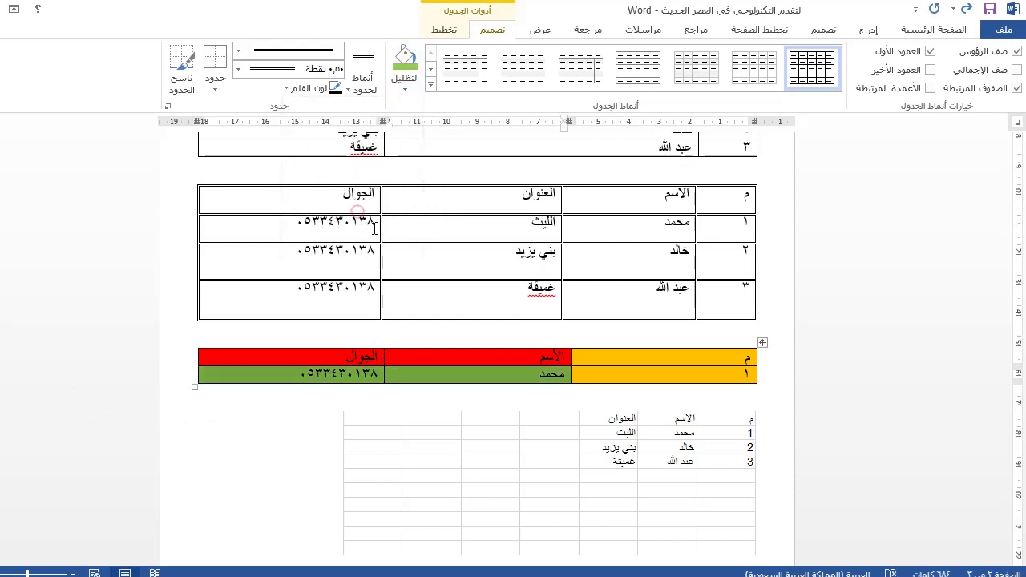
Give the four-column table an outside border using the black thick-thin double line at 3 pt.
left_click(496, 266)
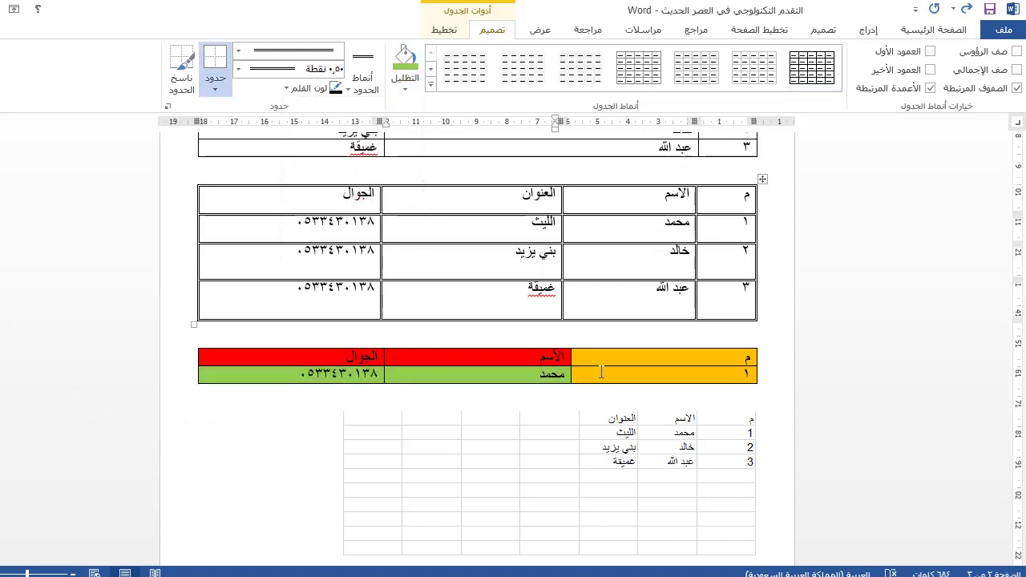
mouse_move(729, 198)
left_mouse_down()
mouse_move(681, 200)
mouse_move(337, 300)
left_mouse_up()
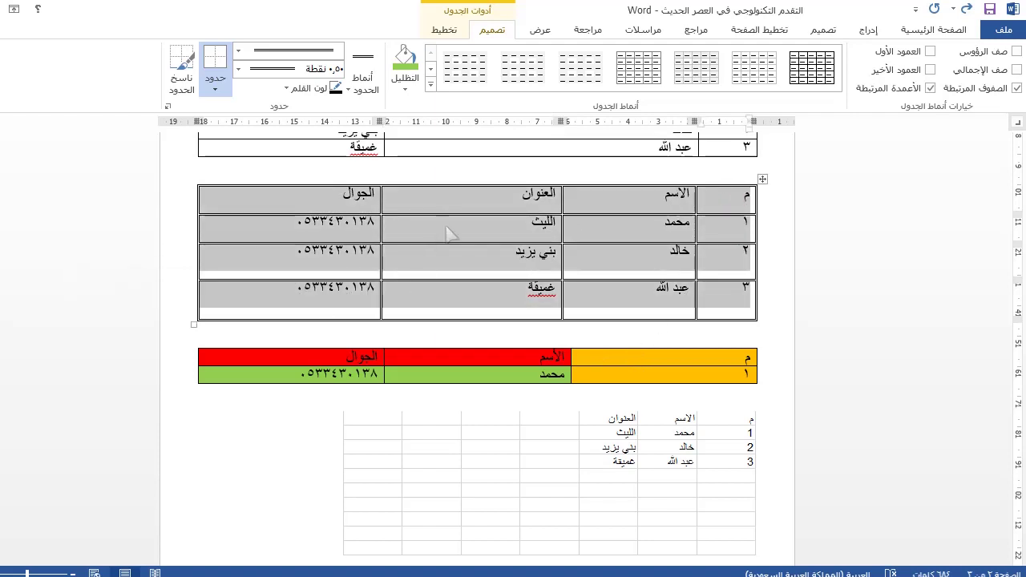
left_click(362, 80)
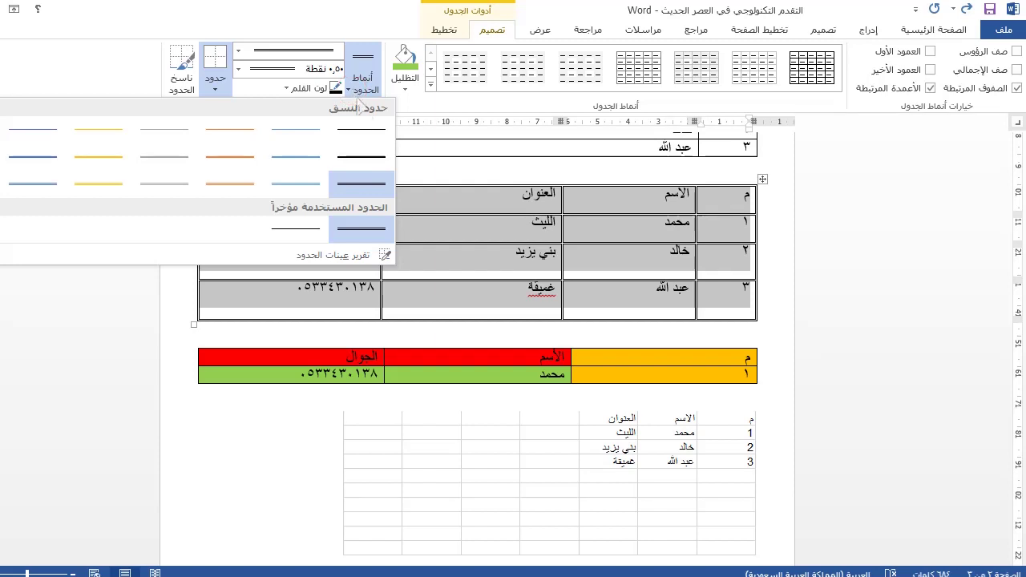
left_click(362, 156)
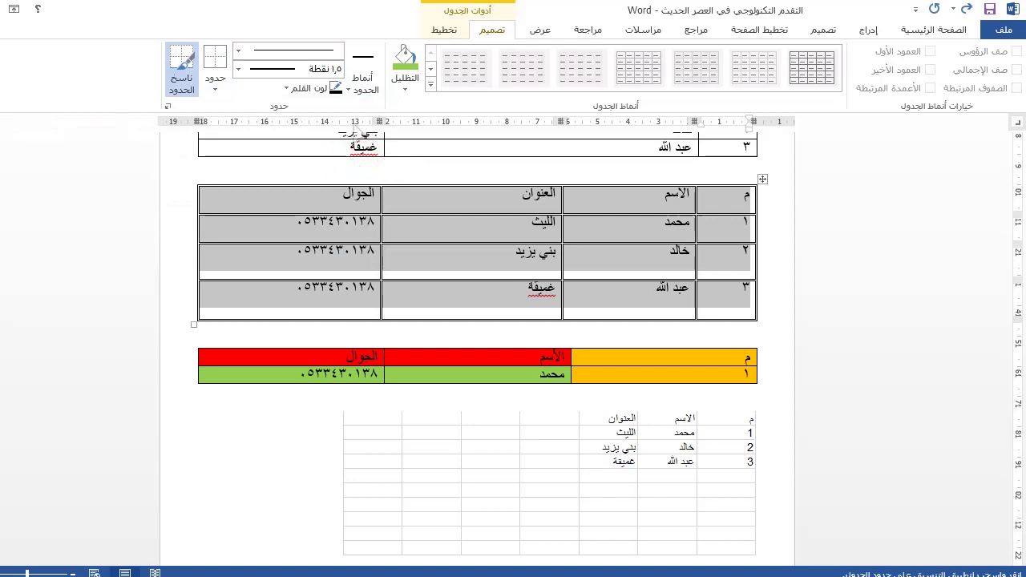
left_click(239, 71)
left_click(272, 194)
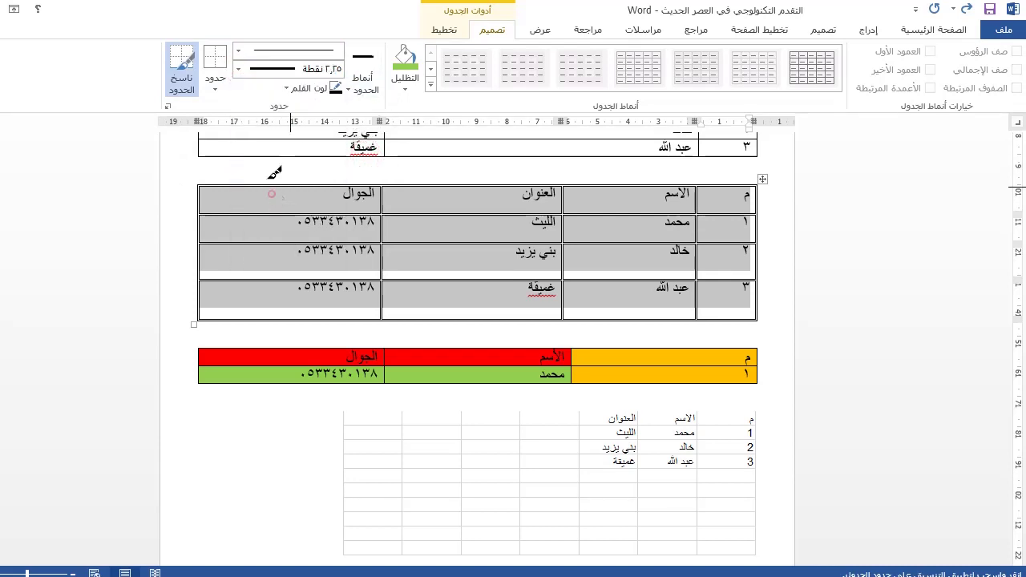
left_click(238, 50)
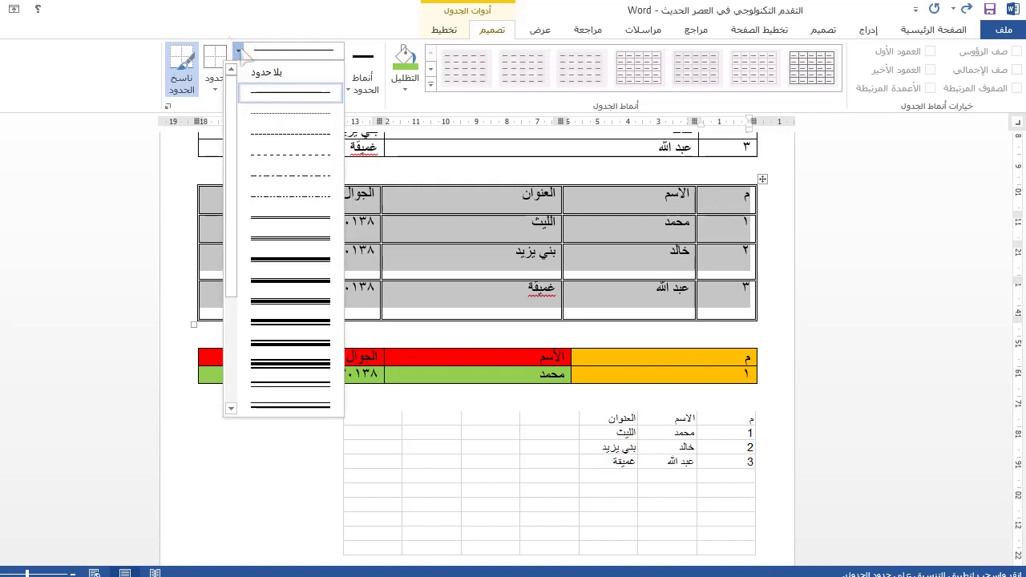
left_click(297, 259)
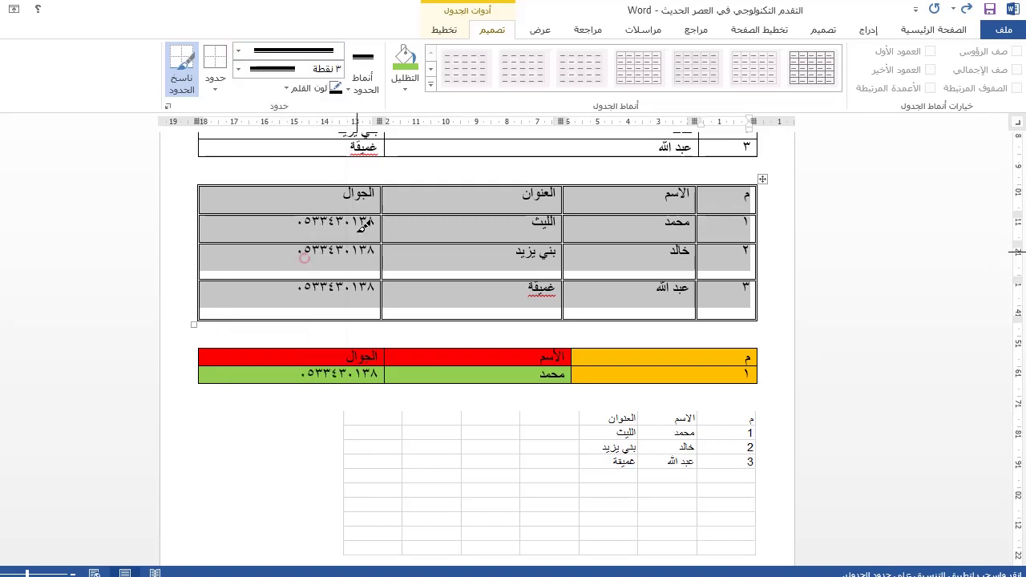
left_click(218, 90)
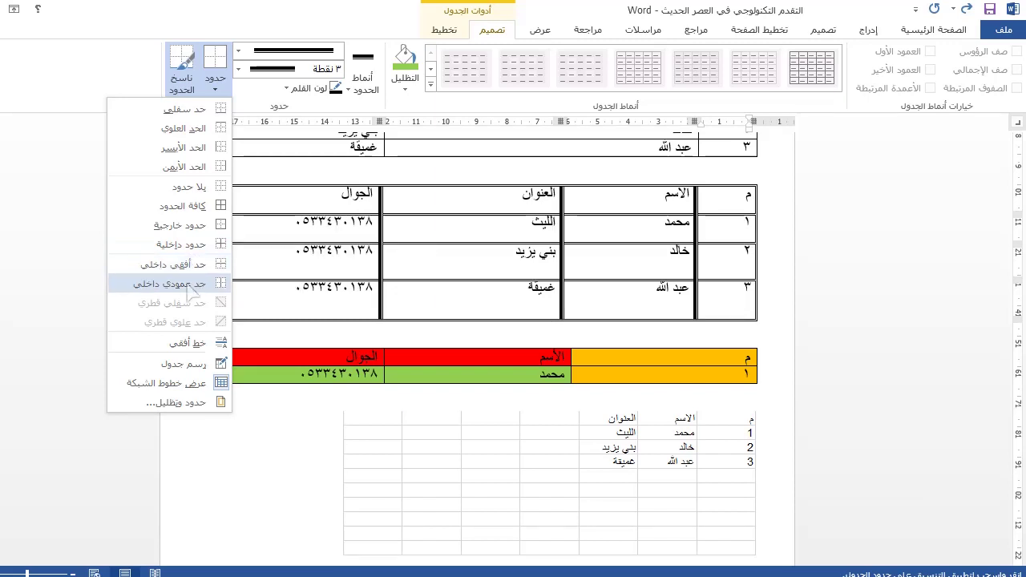
left_click(193, 225)
Apply the same 3 pt outside borders to the م, الاسم and العنوان columns of the four-column table.
left_click(724, 183)
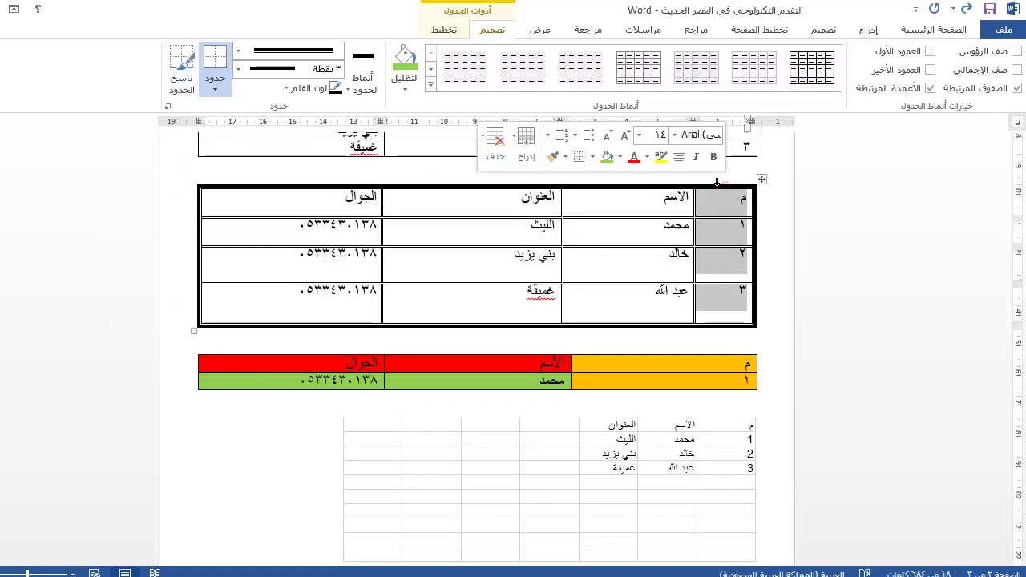
left_click(215, 90)
left_click(200, 228)
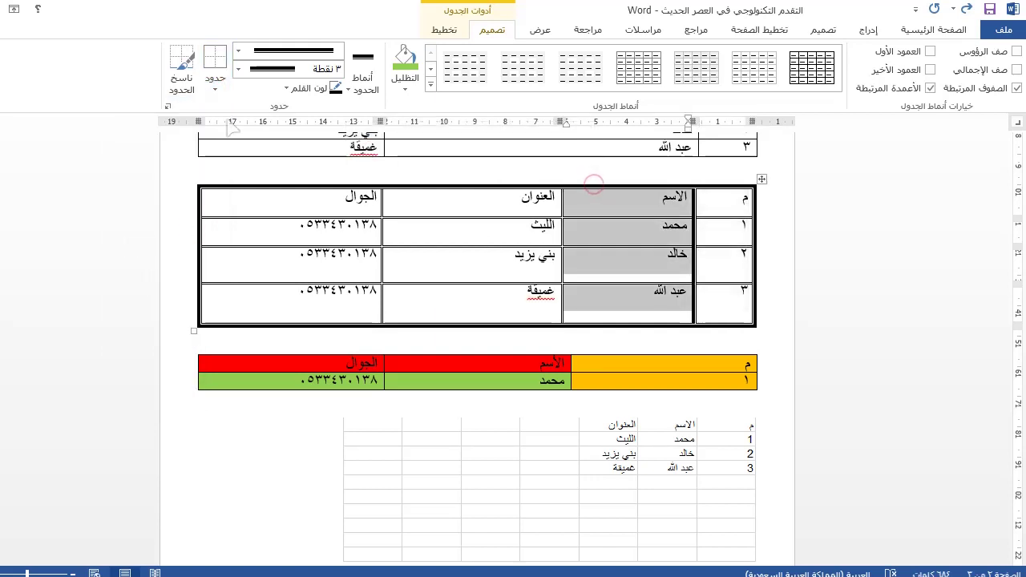
left_click(215, 88)
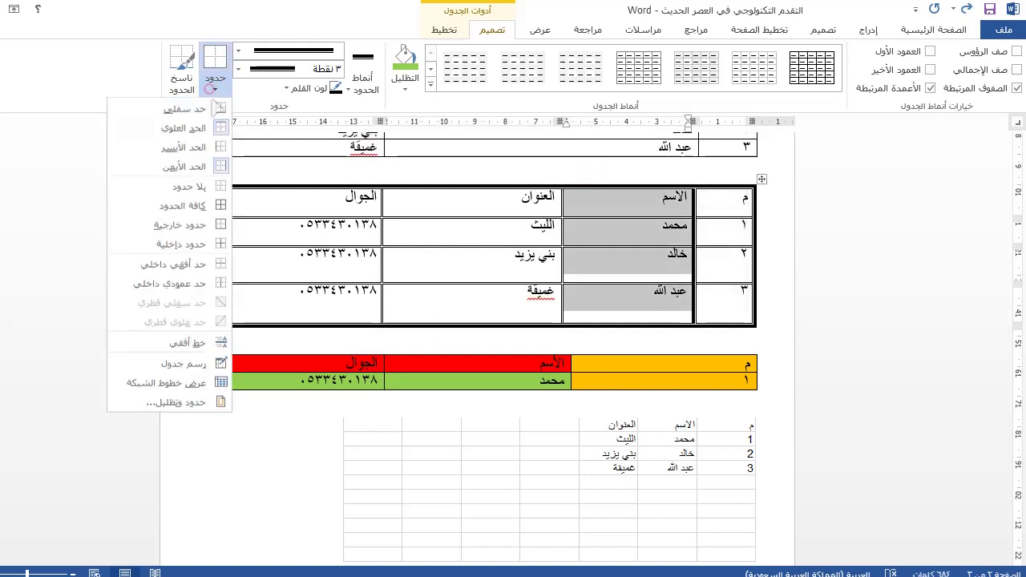
left_click(185, 226)
left_click(446, 181)
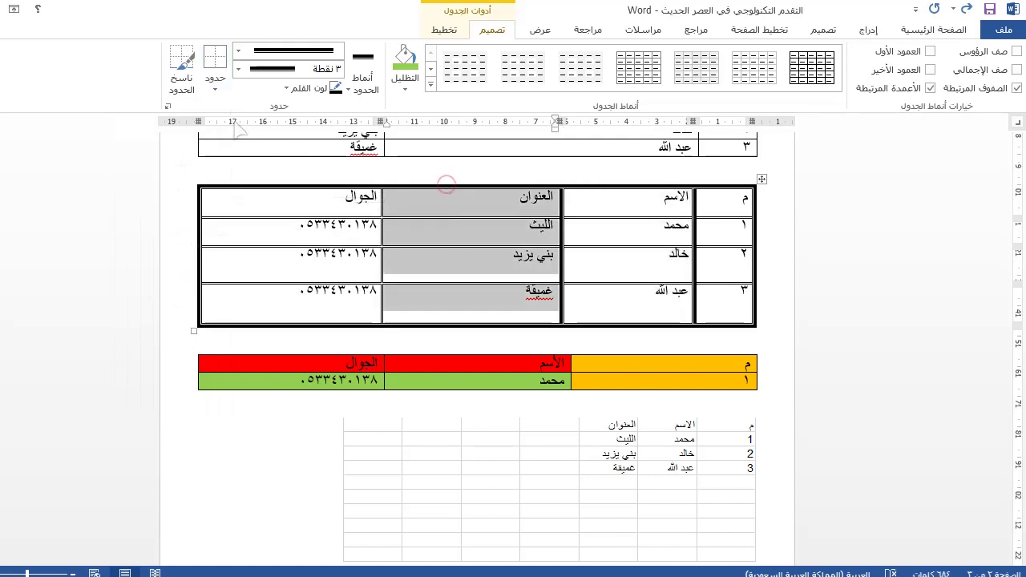
left_click(215, 88)
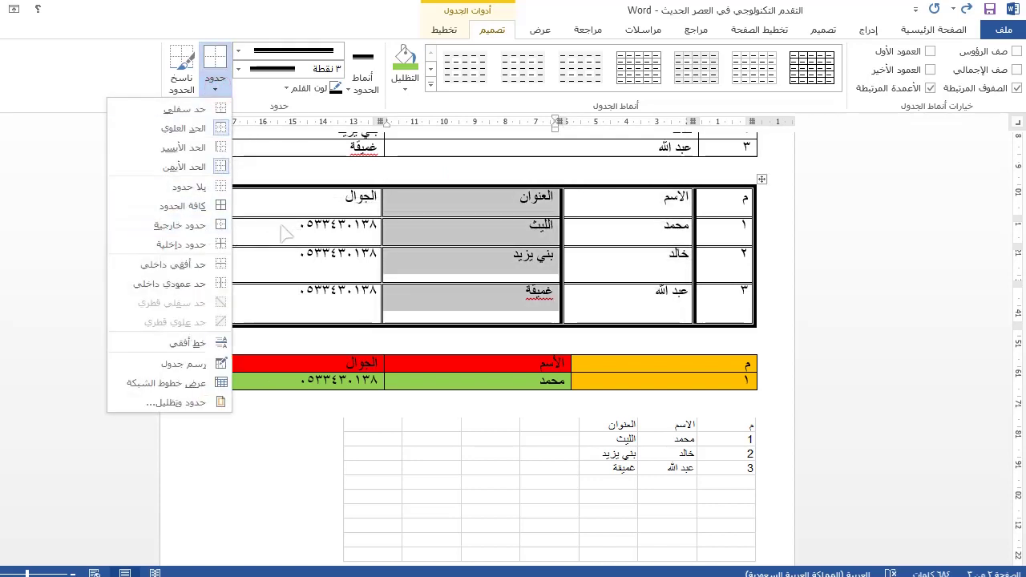
left_click(200, 229)
Apply the thick-thin outside borders to the header row of the four-column table.
left_click_drag(717, 202, 240, 201)
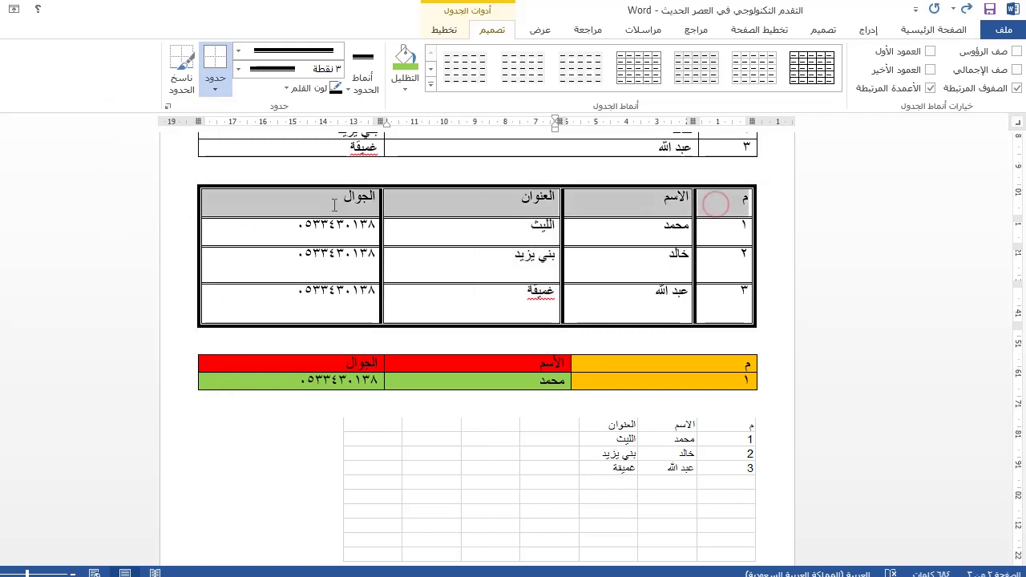
left_click(215, 87)
left_click(207, 226)
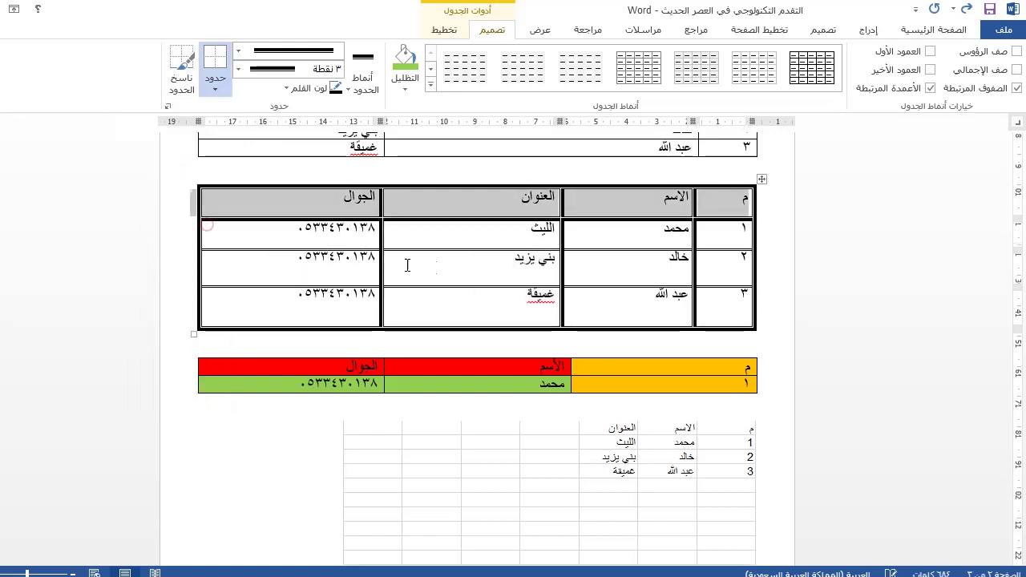
left_click(433, 233)
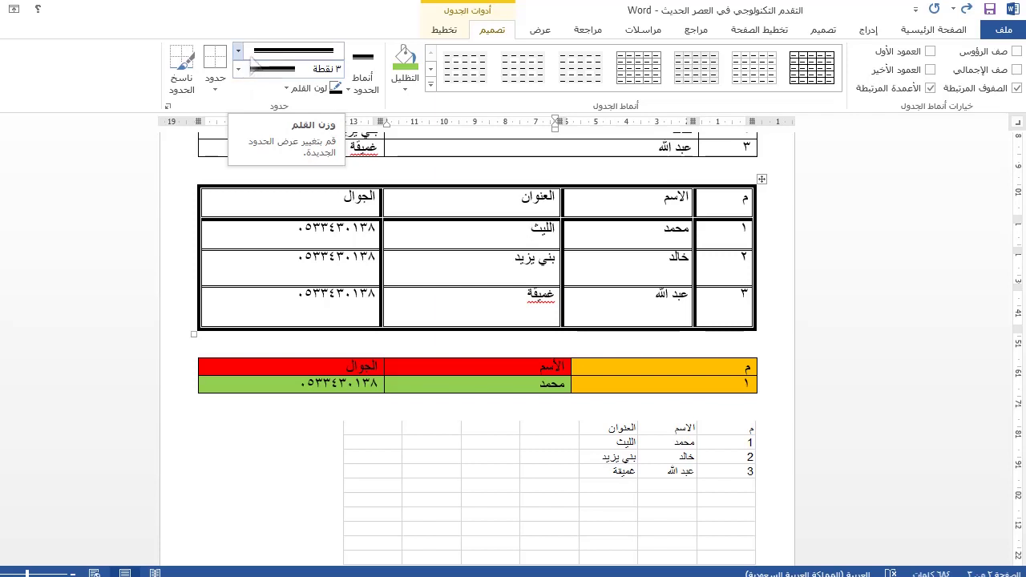
Set the pen colour to standard blue and repaint the four-column table's two lower inner horizontal borders with the Border Painter.
left_click(286, 88)
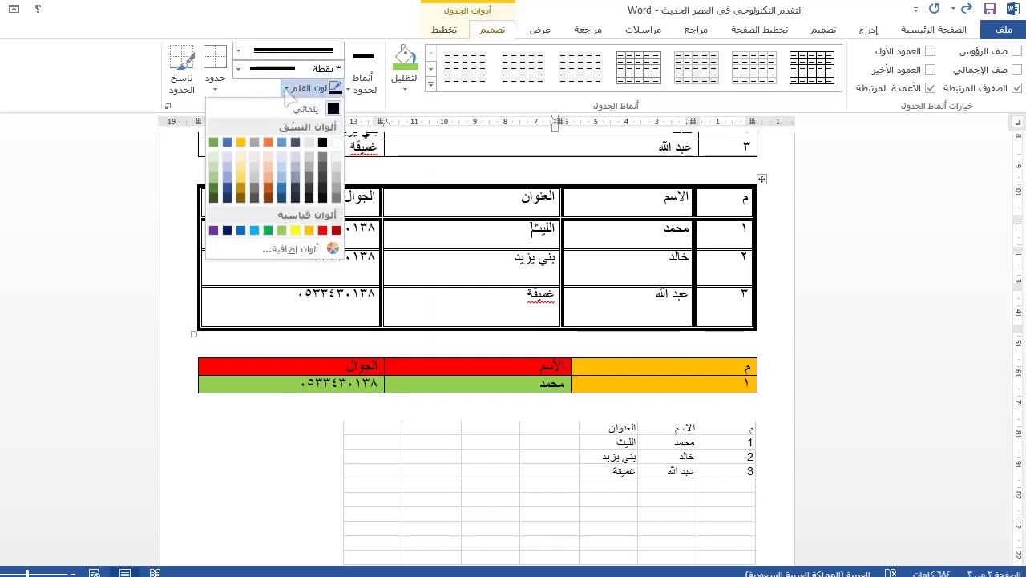
left_click(251, 95)
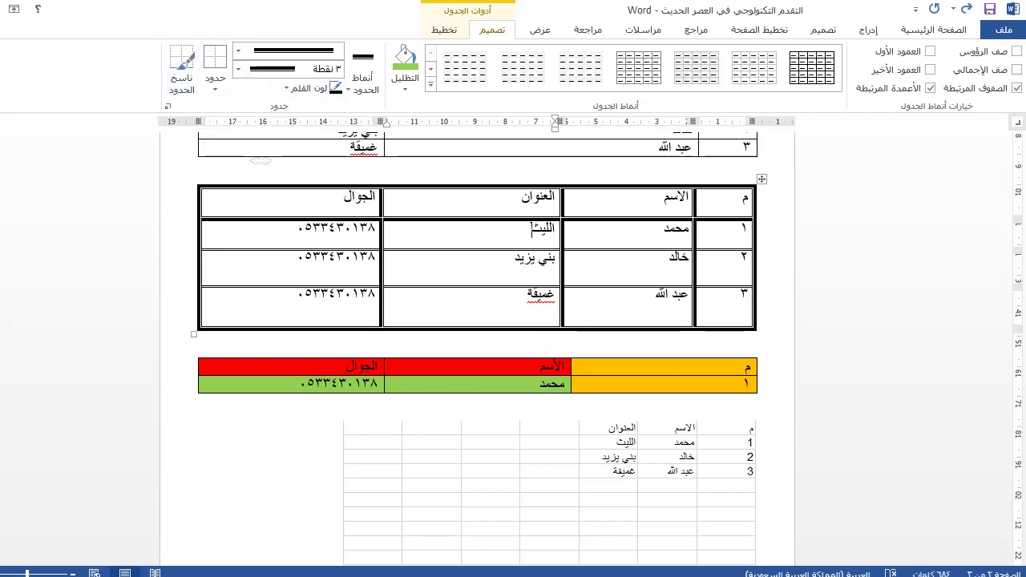
left_click(181, 70)
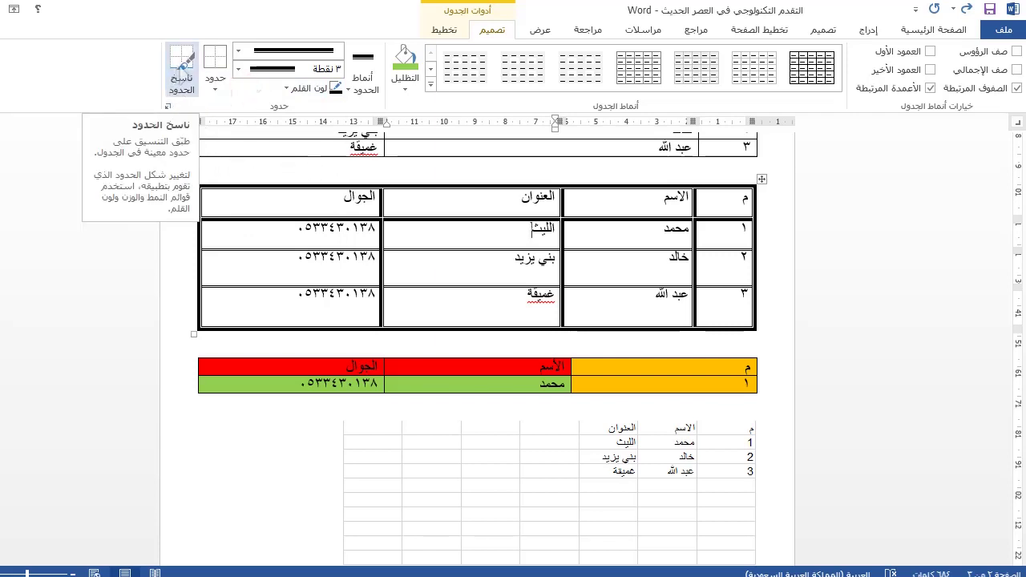
left_click(289, 88)
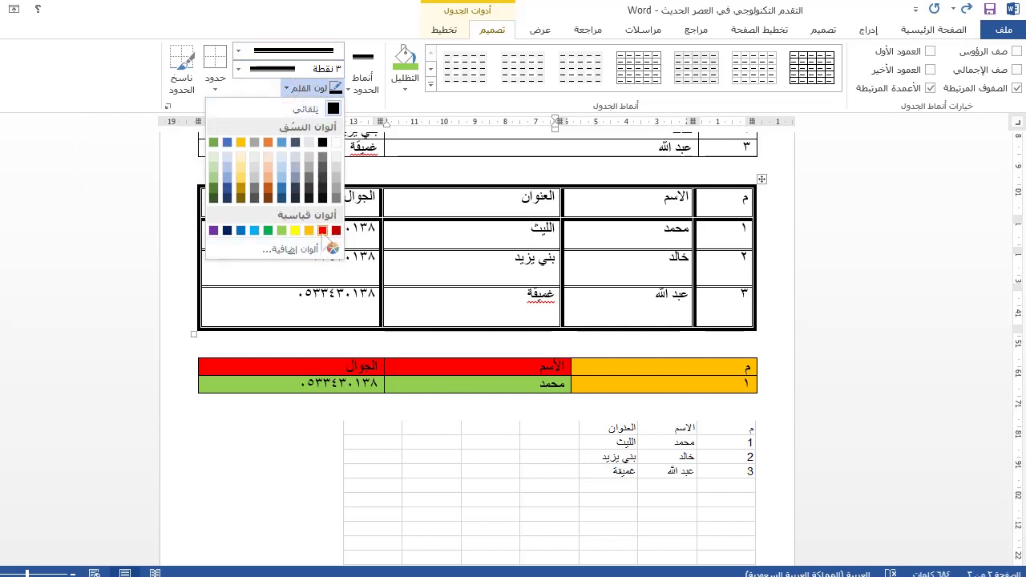
left_click(241, 230)
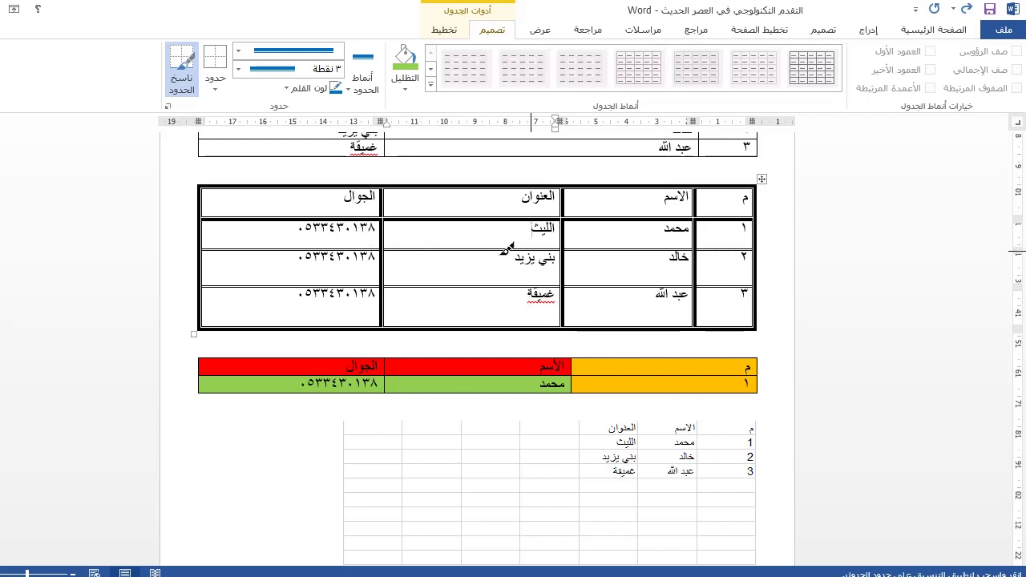
left_click_drag(715, 243, 353, 246)
left_click_drag(710, 282, 362, 285)
Paint the four-column table's three inner vertical borders and the line under its header row blue.
mouse_move(393, 207)
left_mouse_down()
mouse_move(385, 201)
mouse_move(383, 325)
left_mouse_up()
left_click_drag(561, 192, 562, 328)
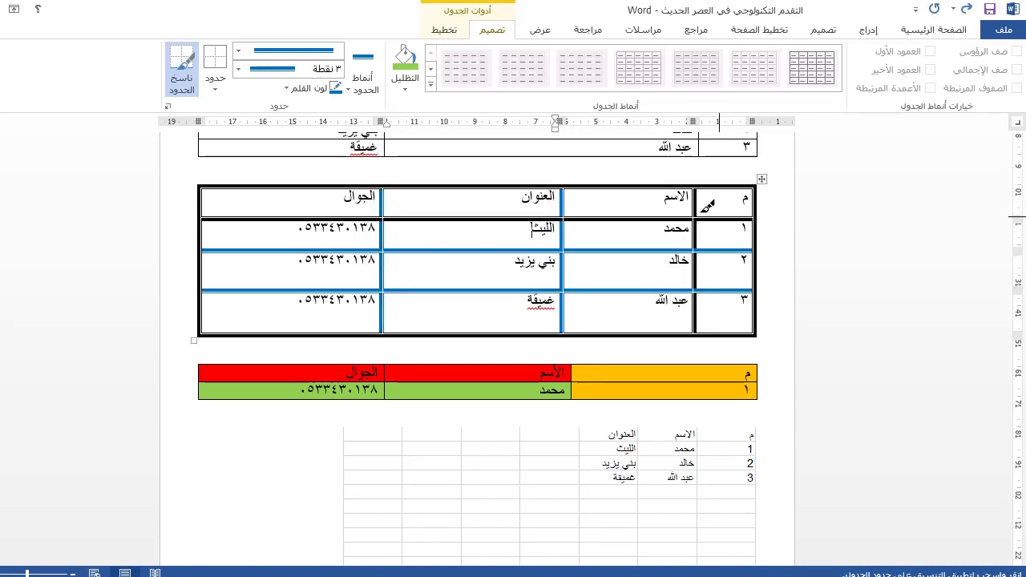
left_click_drag(696, 193, 695, 328)
left_click_drag(725, 218, 351, 213)
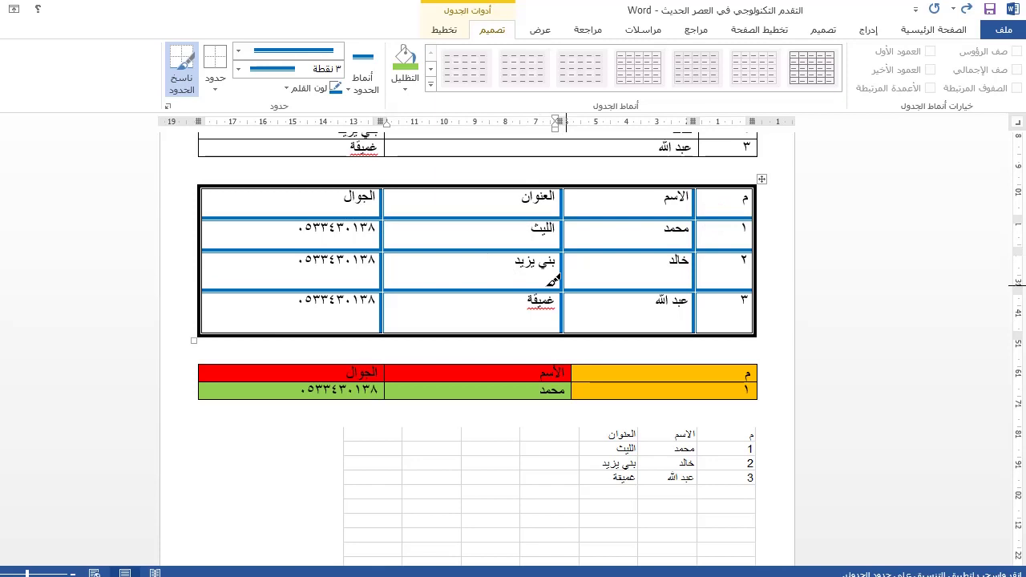
scroll(551, 280, "up", 2)
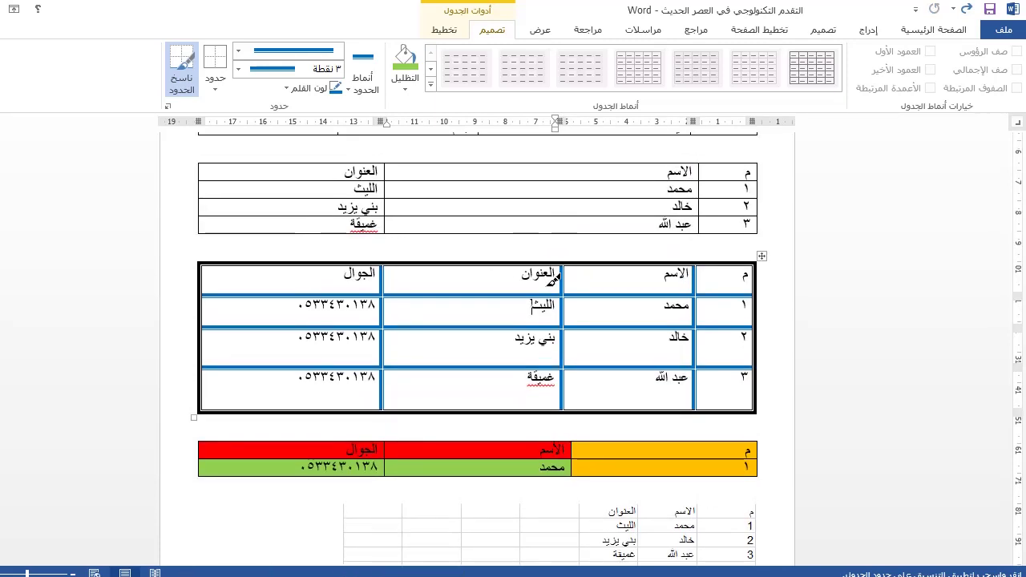
scroll(552, 280, "down", 2)
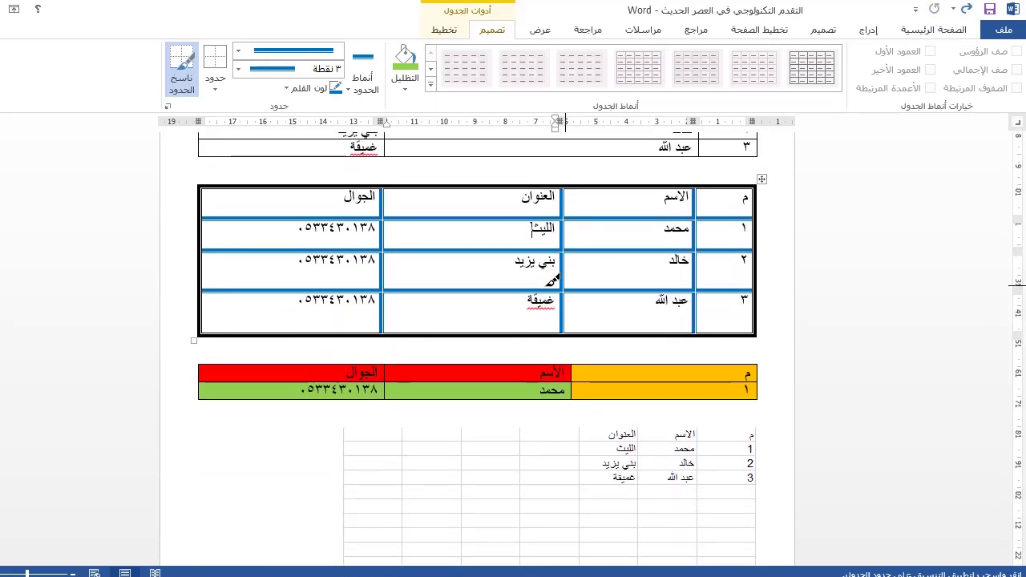